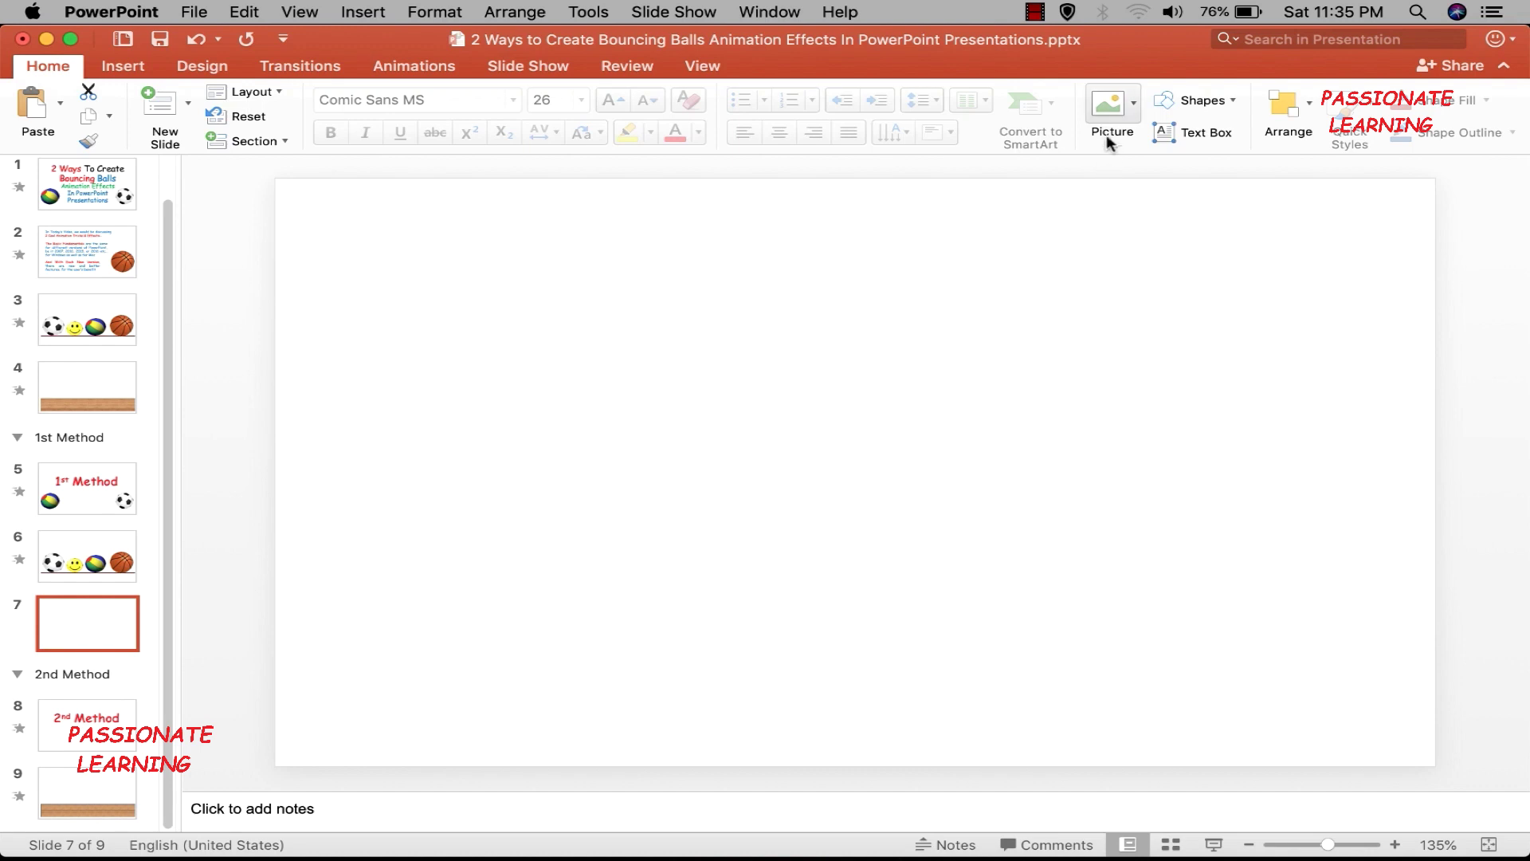
Step: Insert the picture Ball-3.png from the Pictures folder onto blank slide 7
left_click(1150, 169)
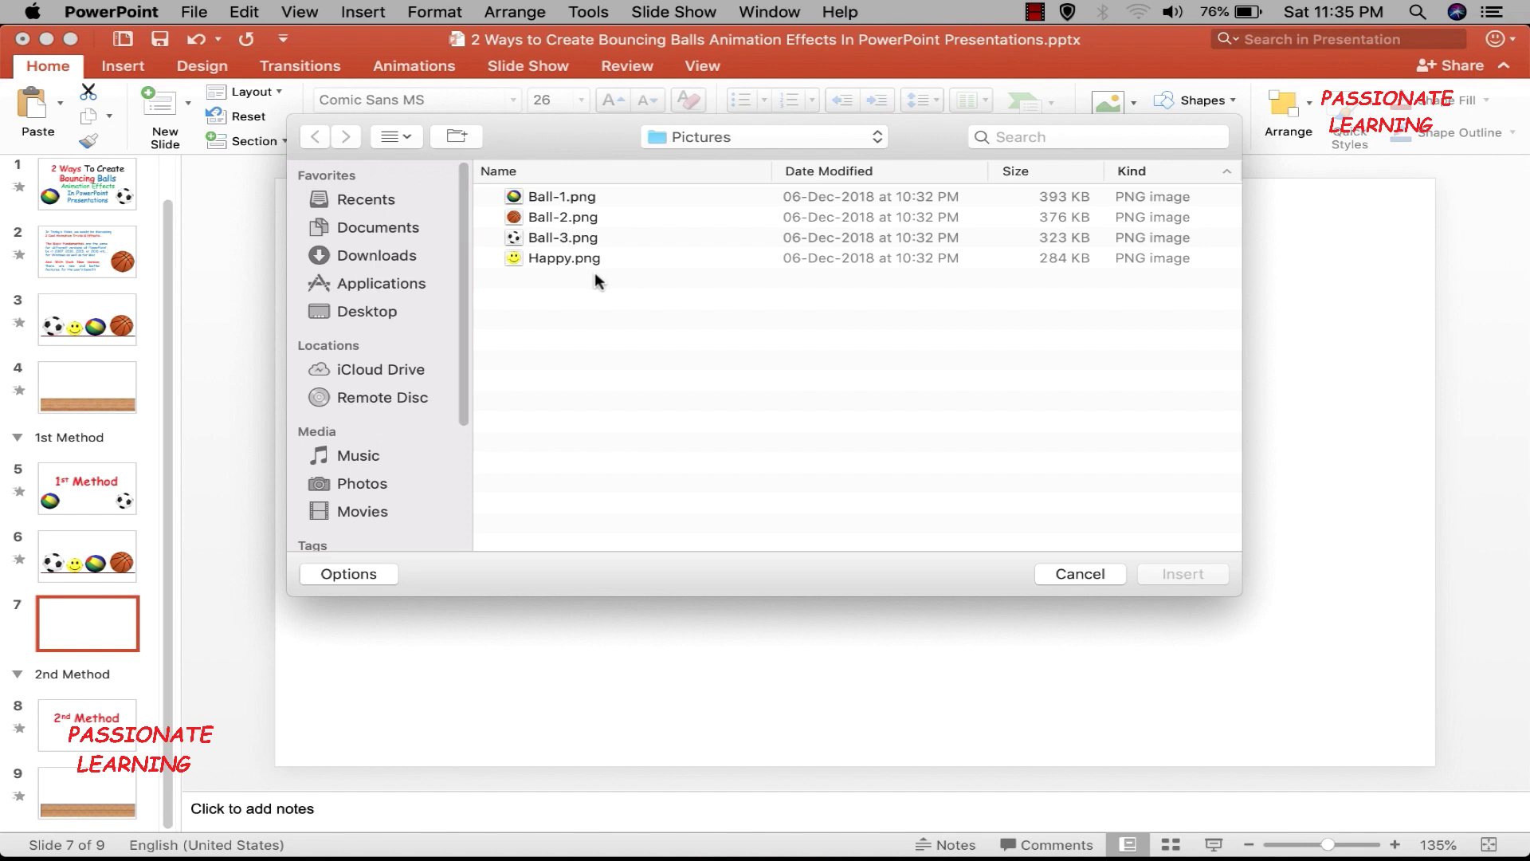
left_click(567, 237)
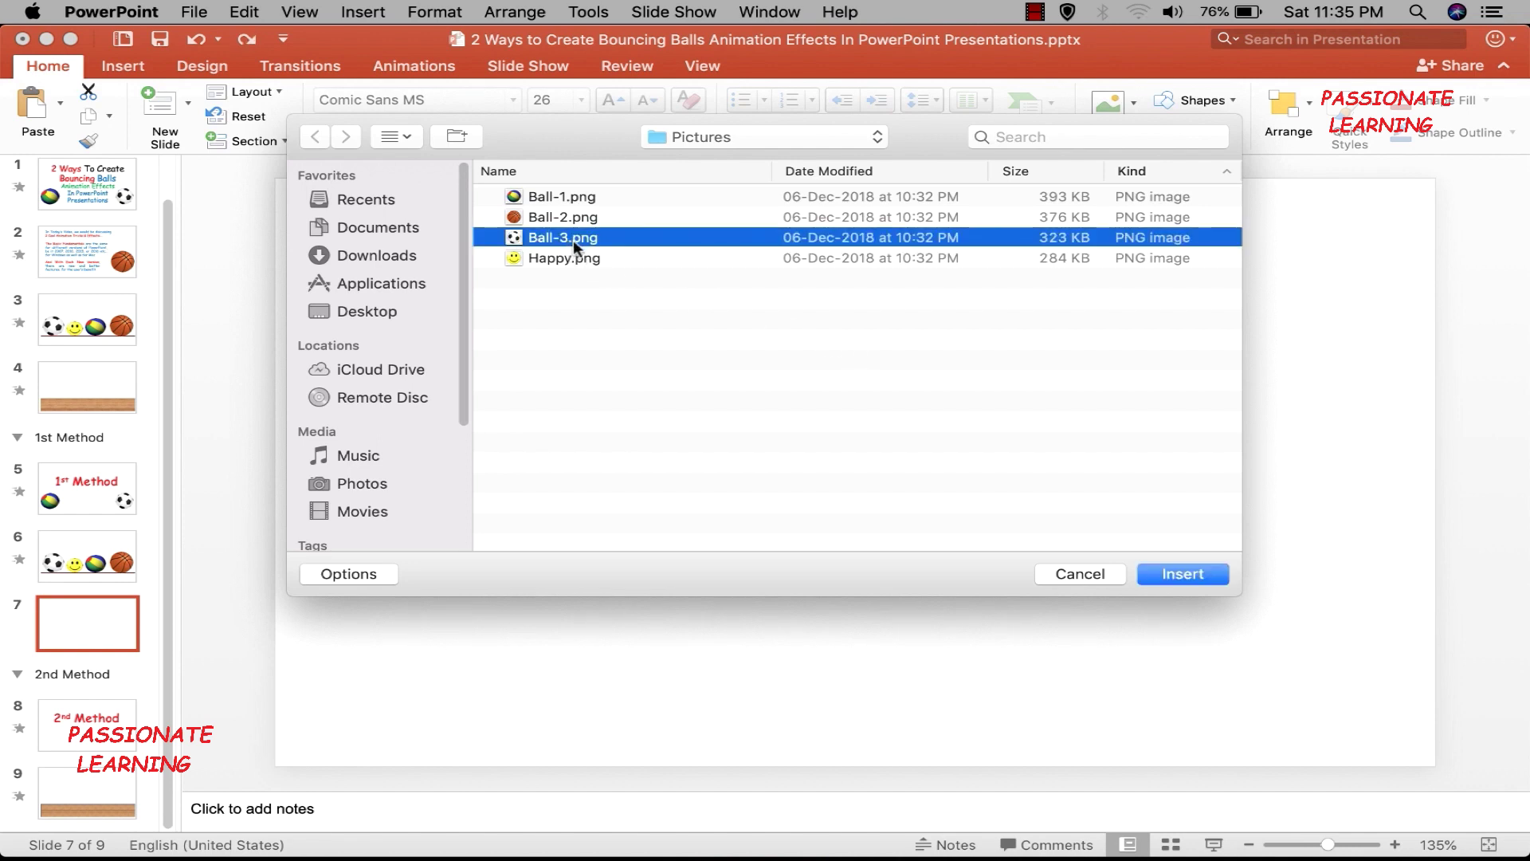
left_click(1194, 572)
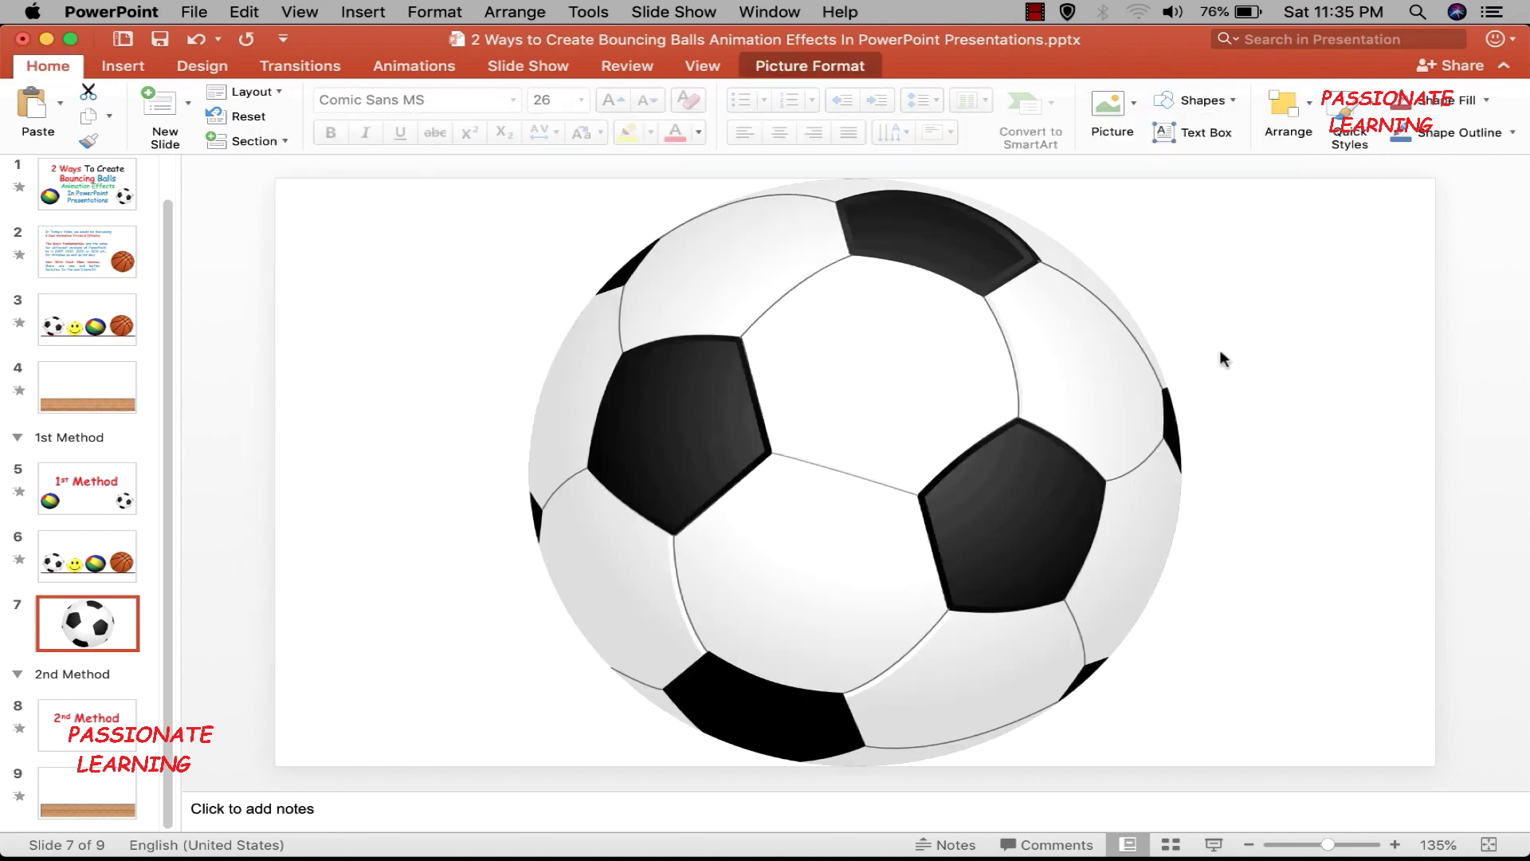
Step: Shrink the soccer ball to roughly a third of its size and place it in the slide's lower-left area
left_click(821, 347)
left_click_drag(1178, 175, 589, 586)
left_click_drag(647, 657, 491, 552)
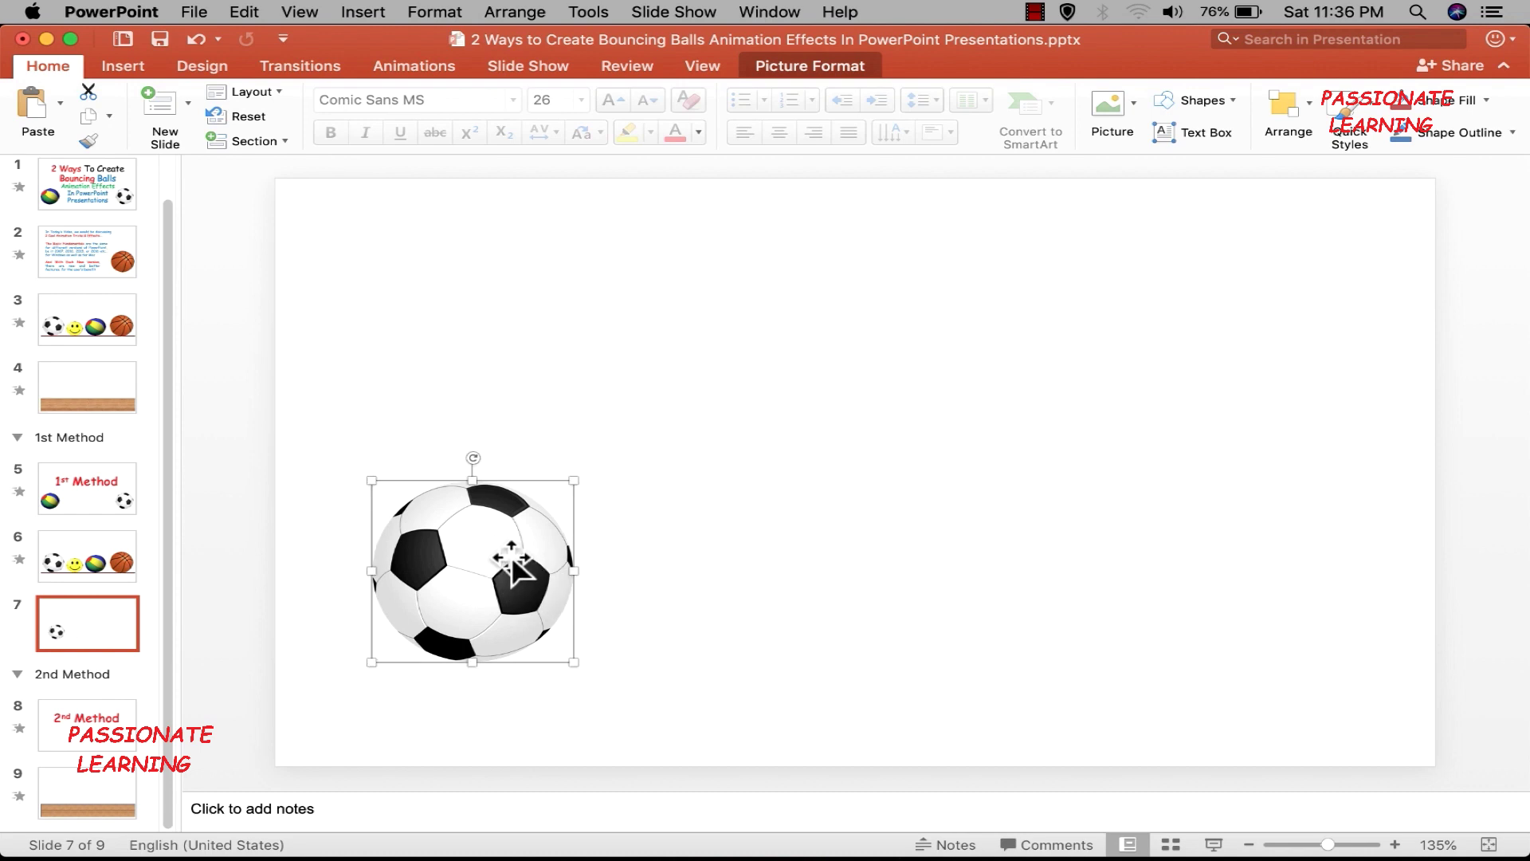
Step: Apply a Fly In entrance animation to the soccer ball with the direction From Top
left_click(416, 66)
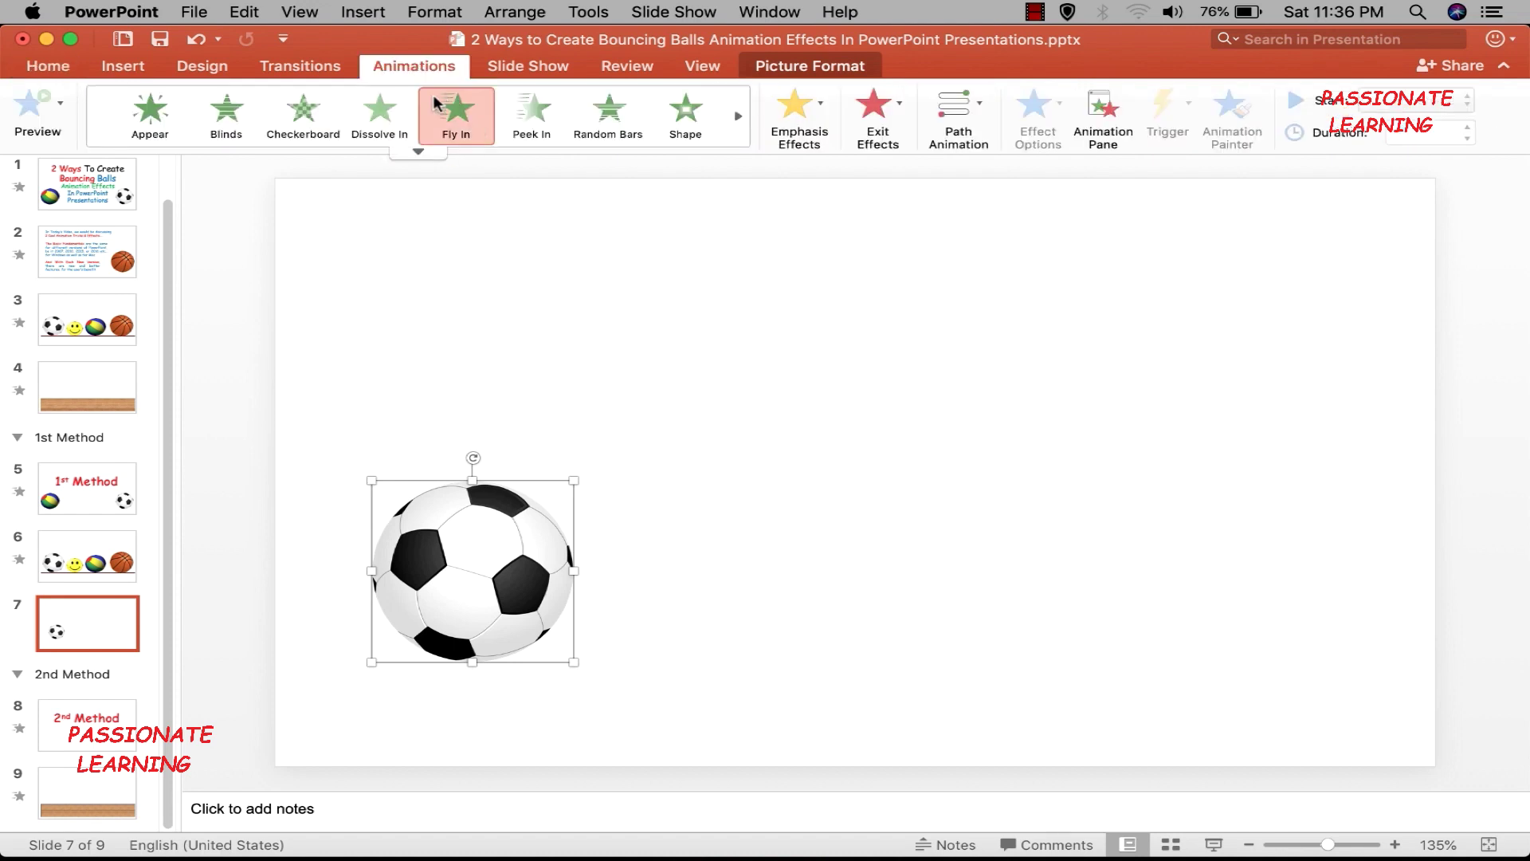
left_click(463, 126)
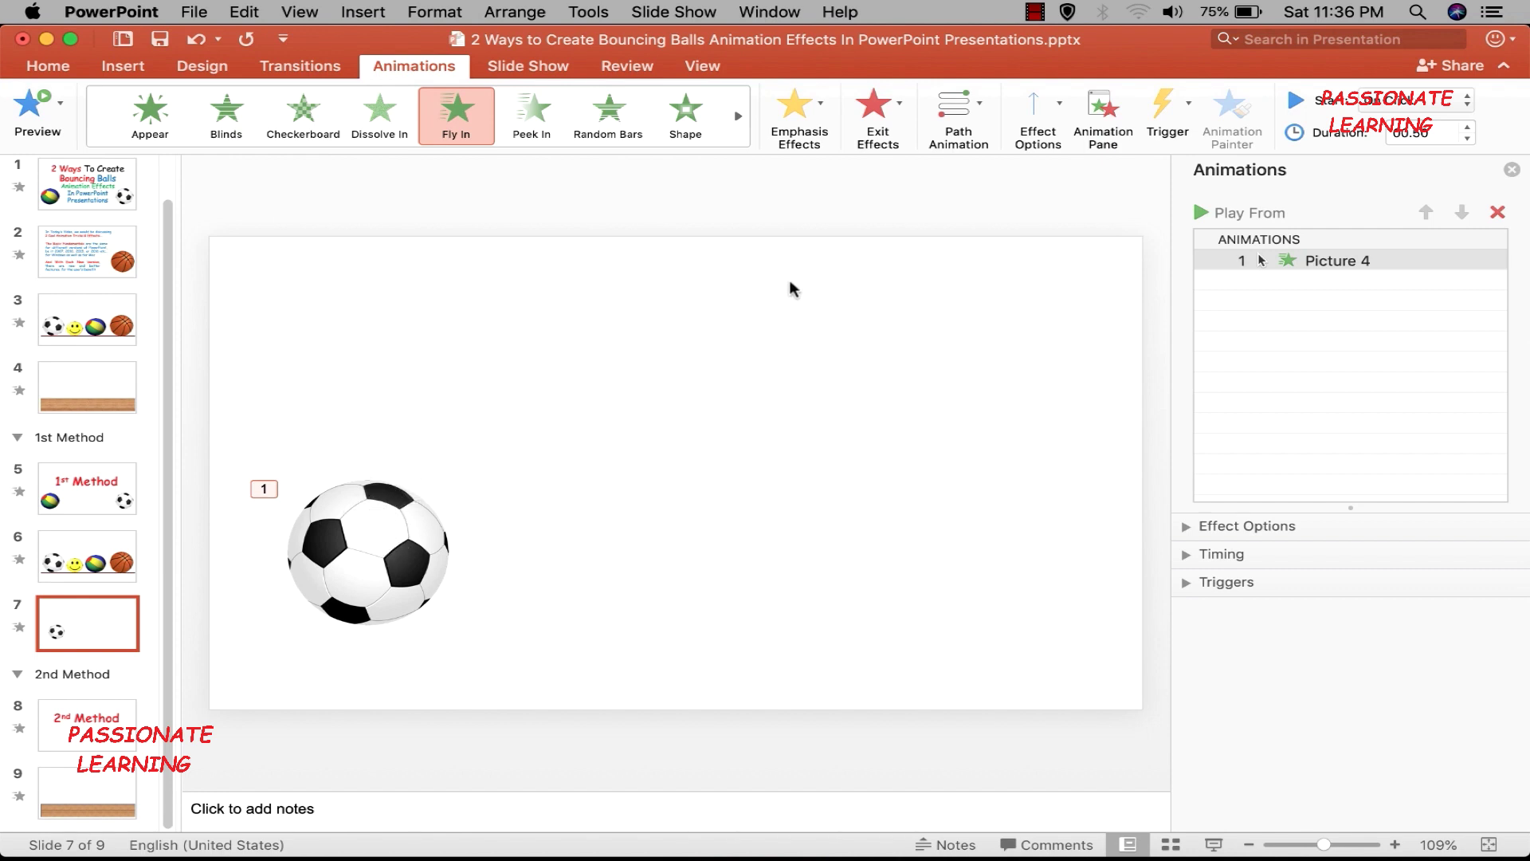
left_click(1044, 121)
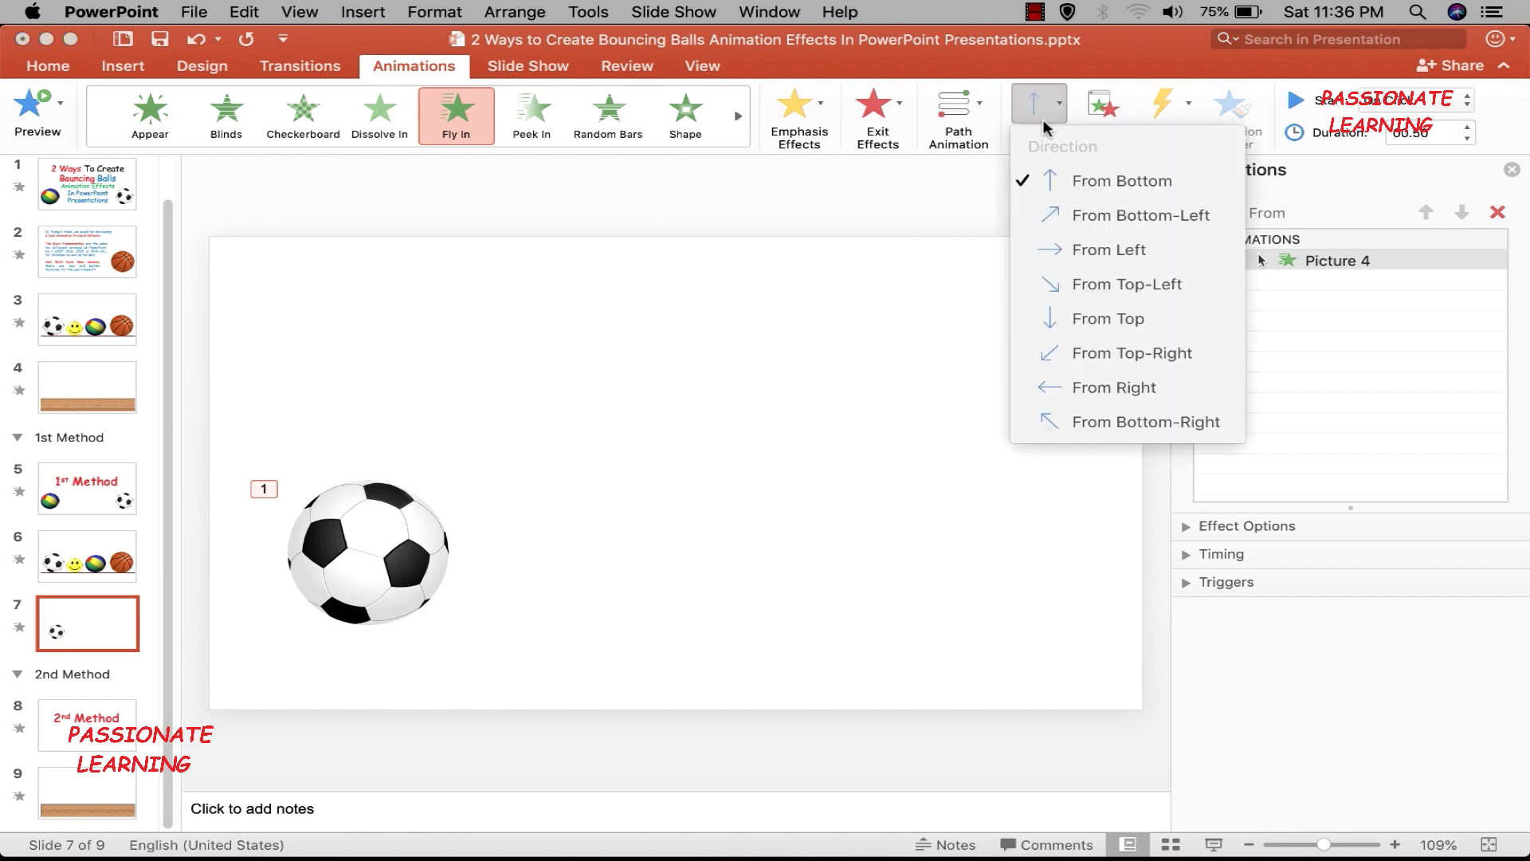
left_click(1088, 319)
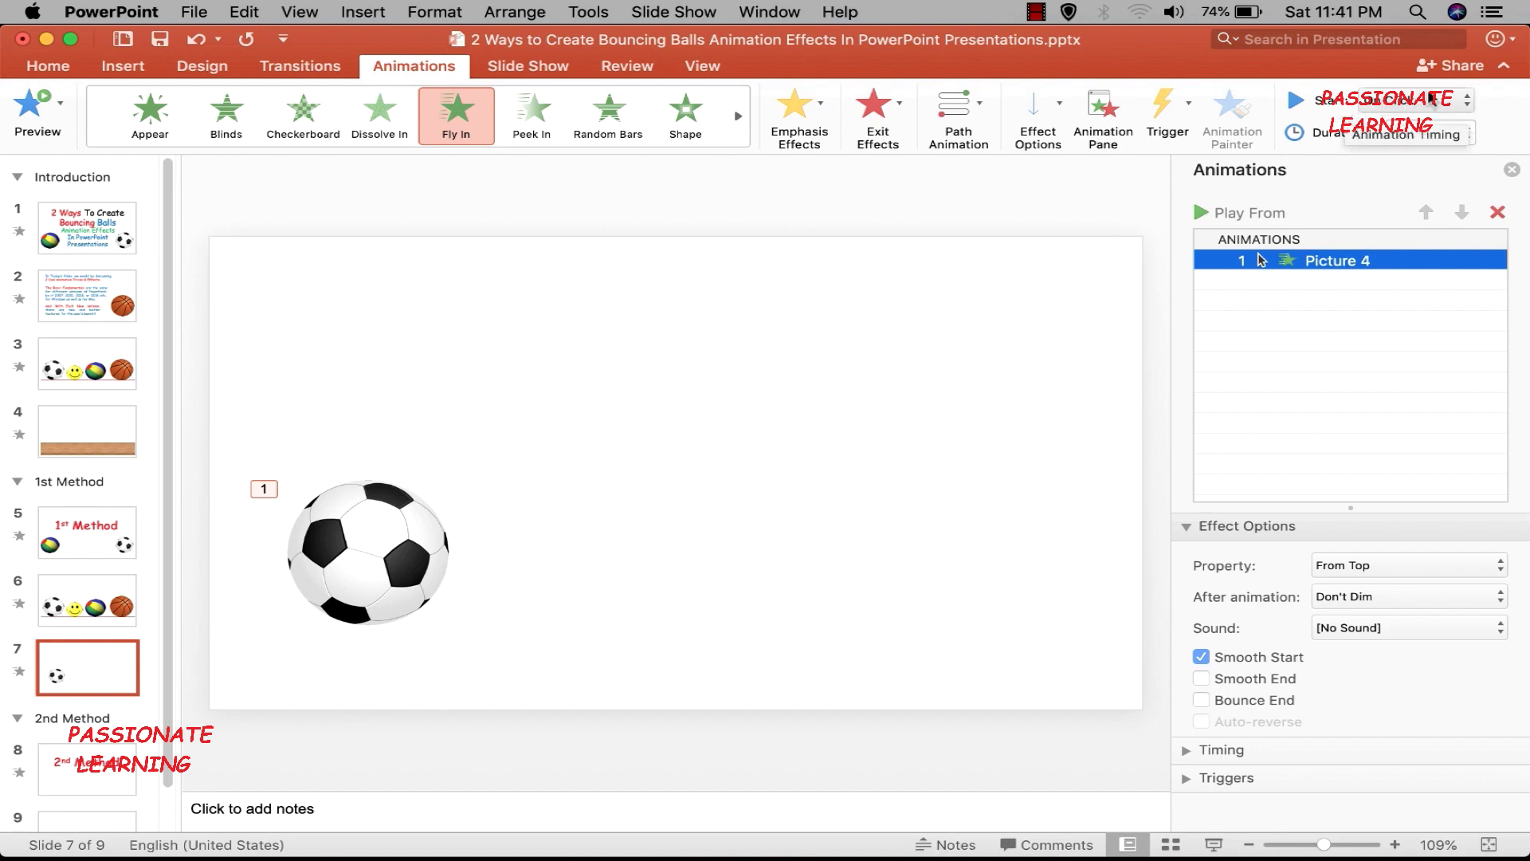
Step: Set the Fly In animation to start With Previous with a duration of 1 second, and preview it
left_click(1465, 99)
left_click(1456, 121)
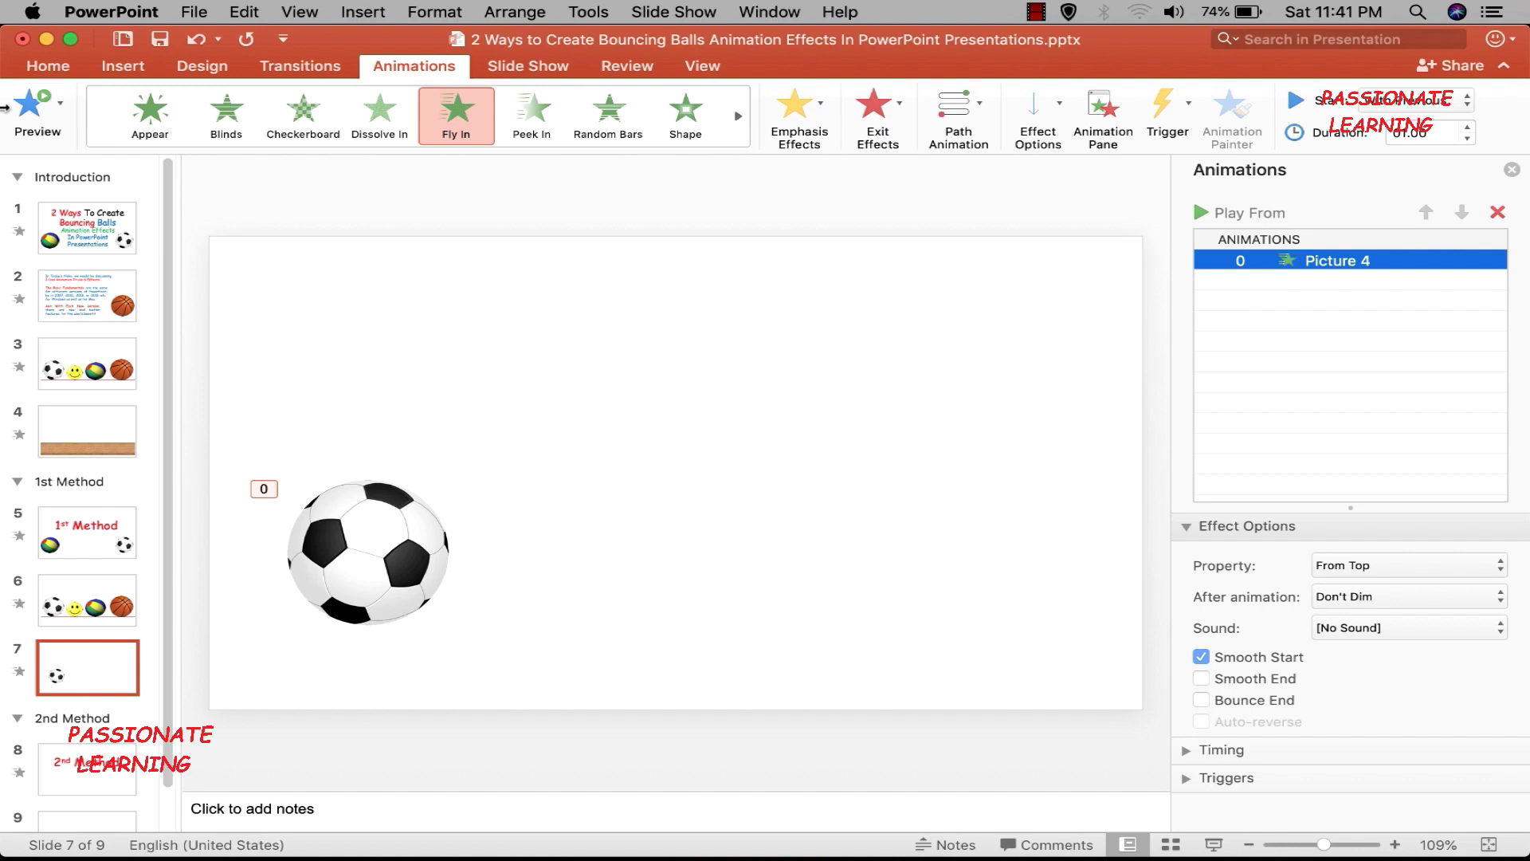
left_click(31, 108)
Step: Add a straight vertical motion path from the ball's centre up to just above the slide's top edge
left_click(368, 526)
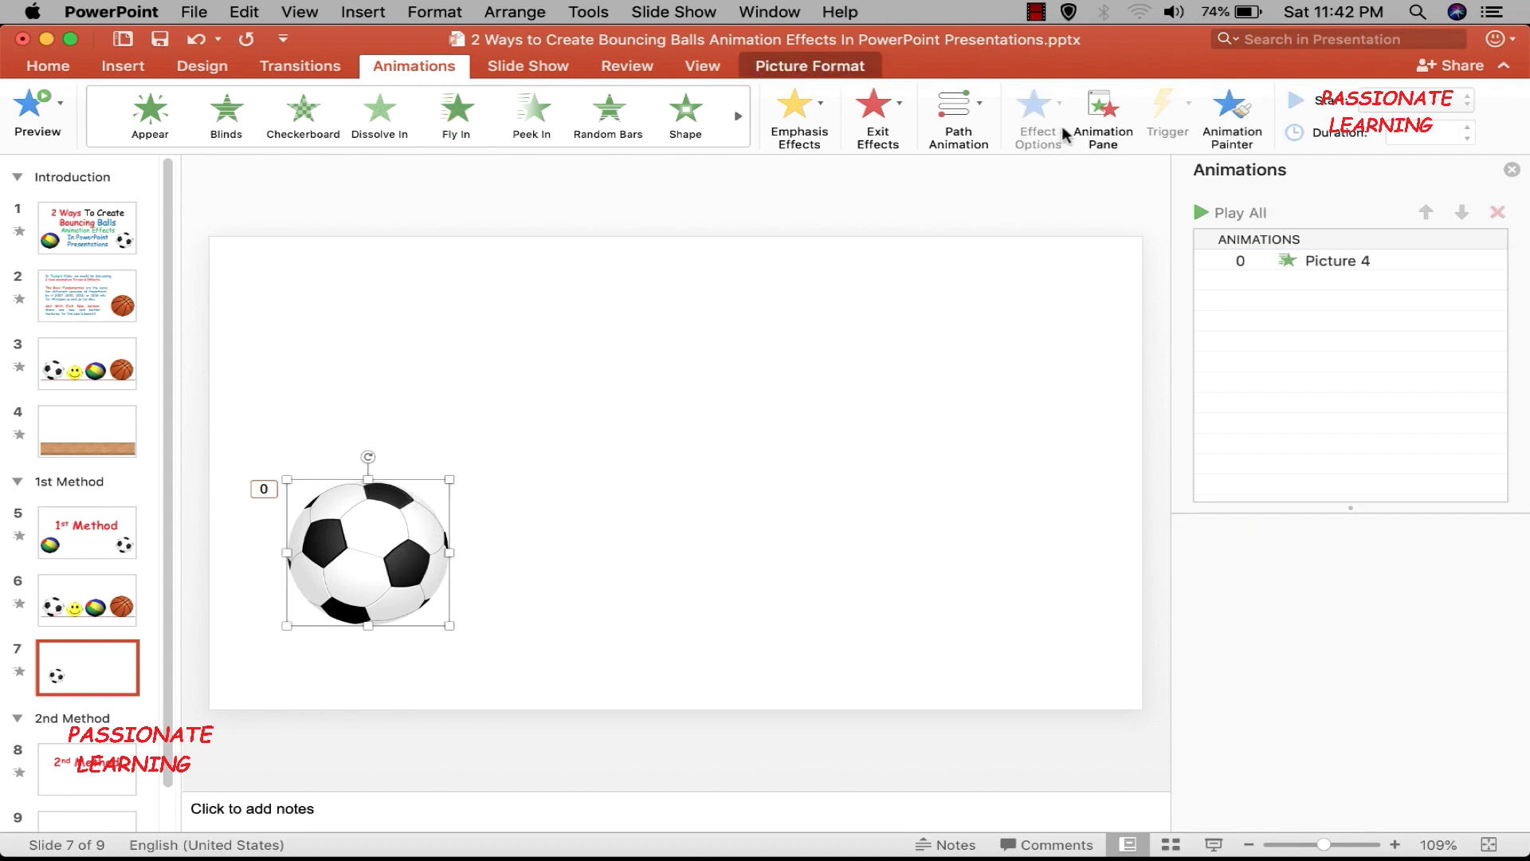
left_click(977, 108)
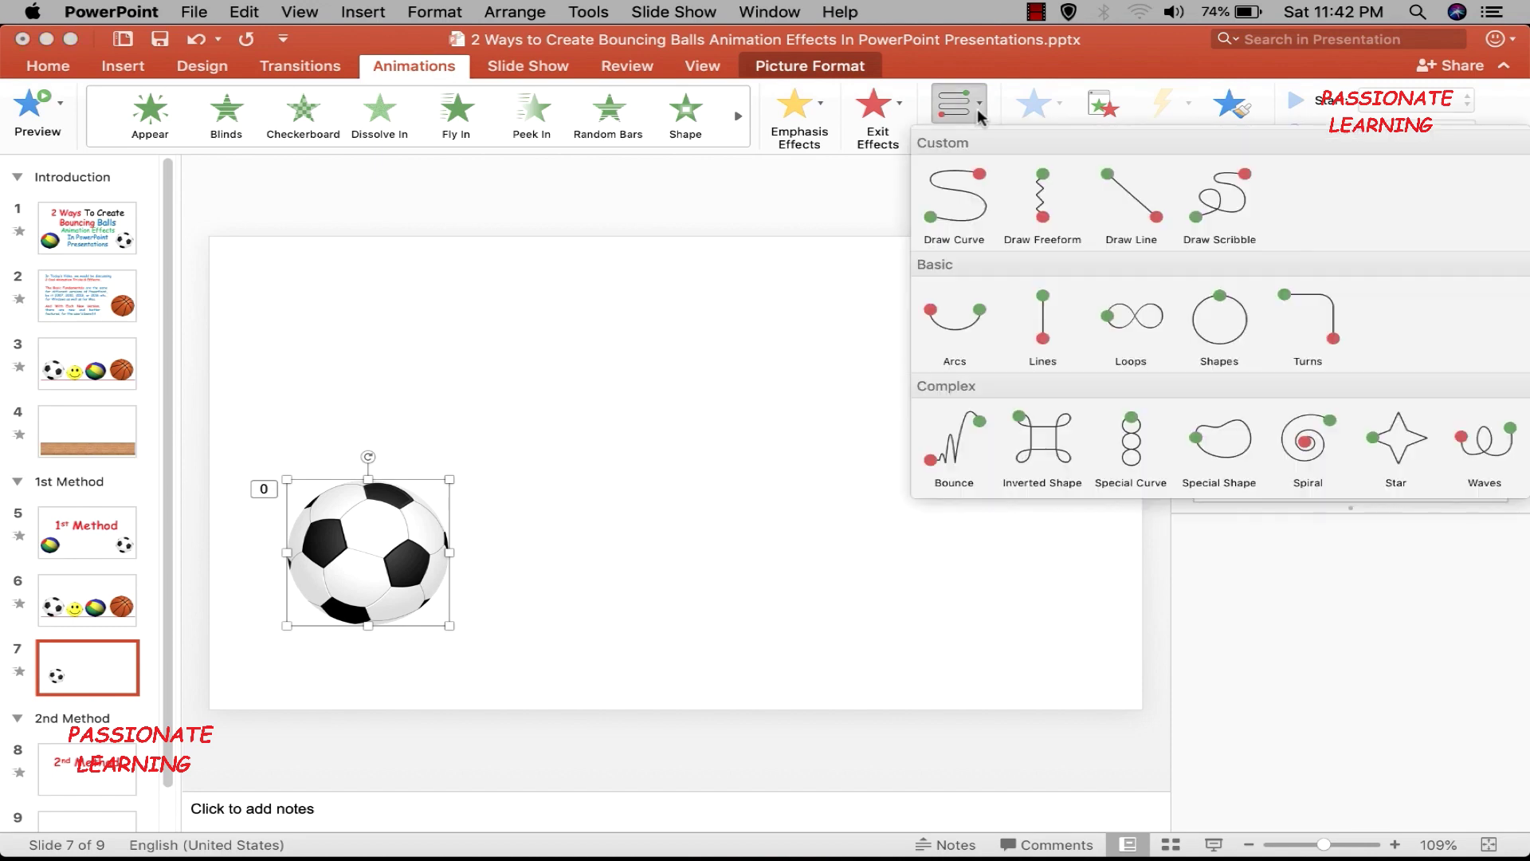
left_click(1123, 187)
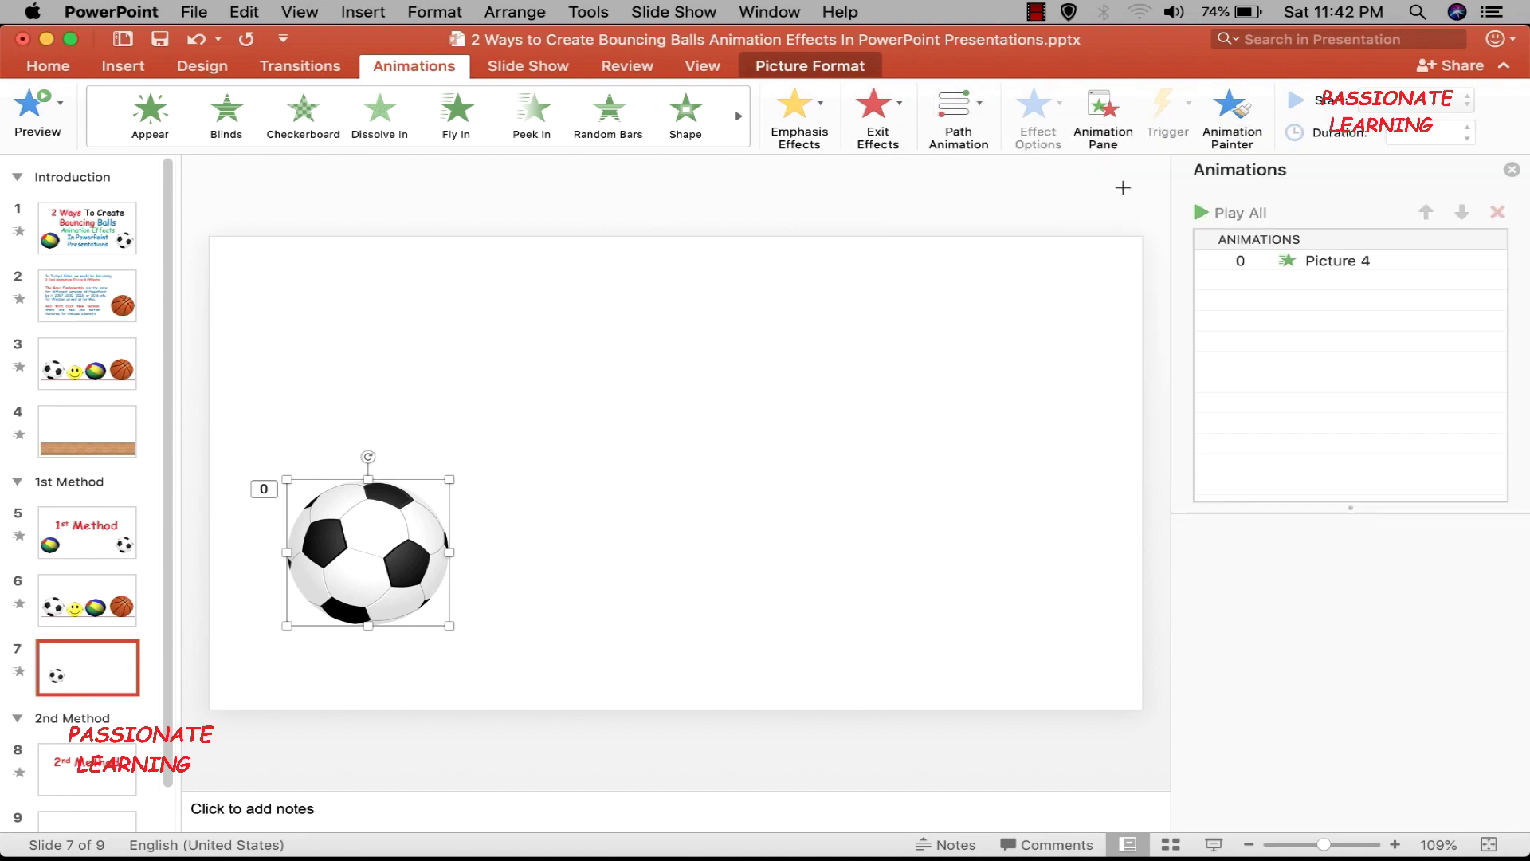
mouse_move(369, 556)
left_mouse_down()
mouse_move(355, 369)
mouse_move(388, 281)
mouse_move(376, 220)
left_mouse_up()
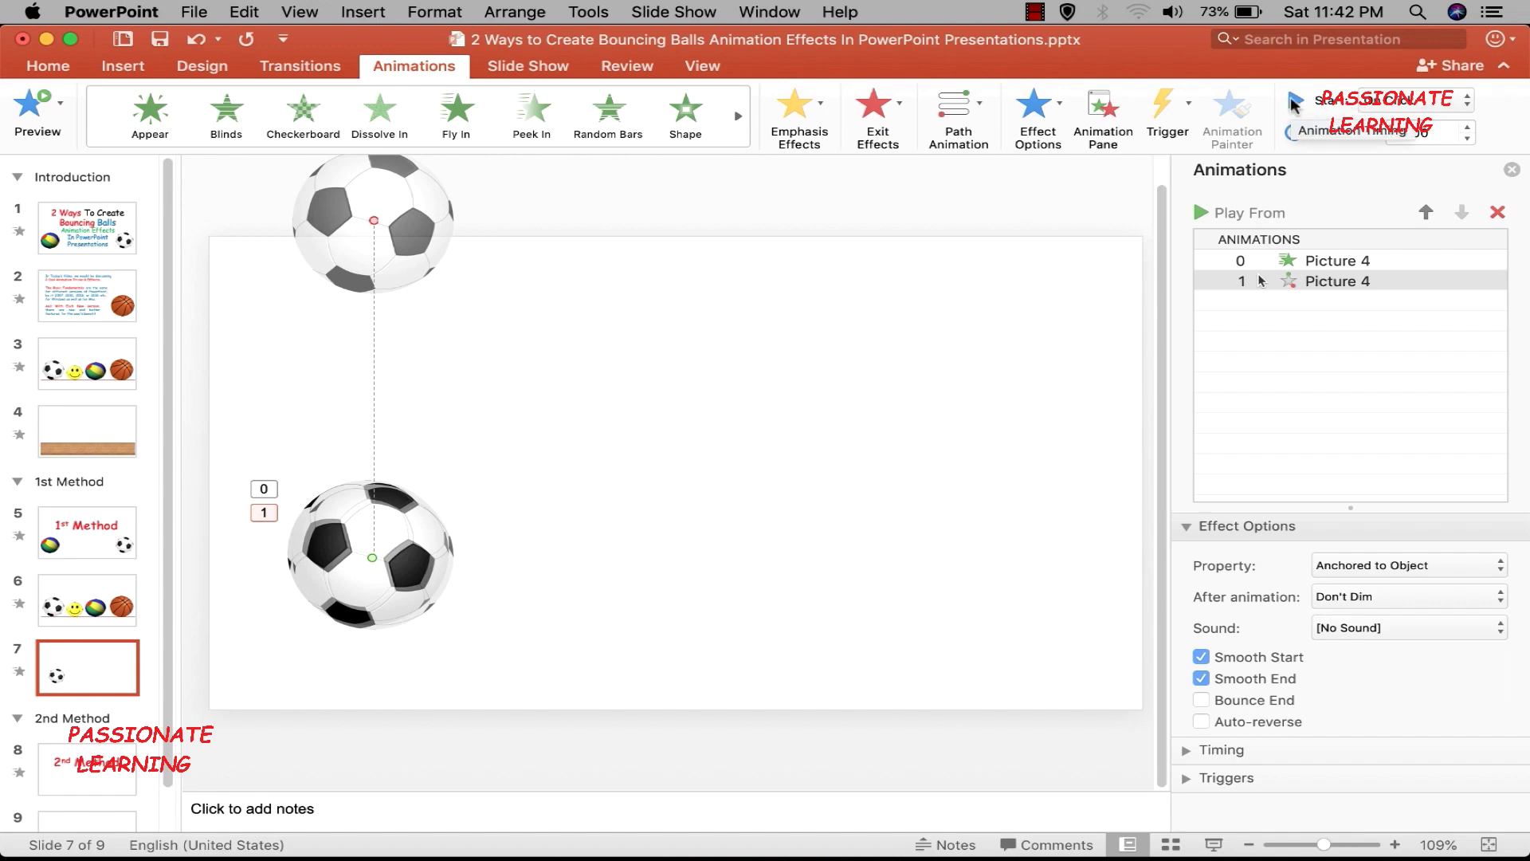
Step: Set the motion path to start With Previous for 1 second, with Smooth Start off and Auto-reverse on
left_click(1414, 99)
left_click(1407, 135)
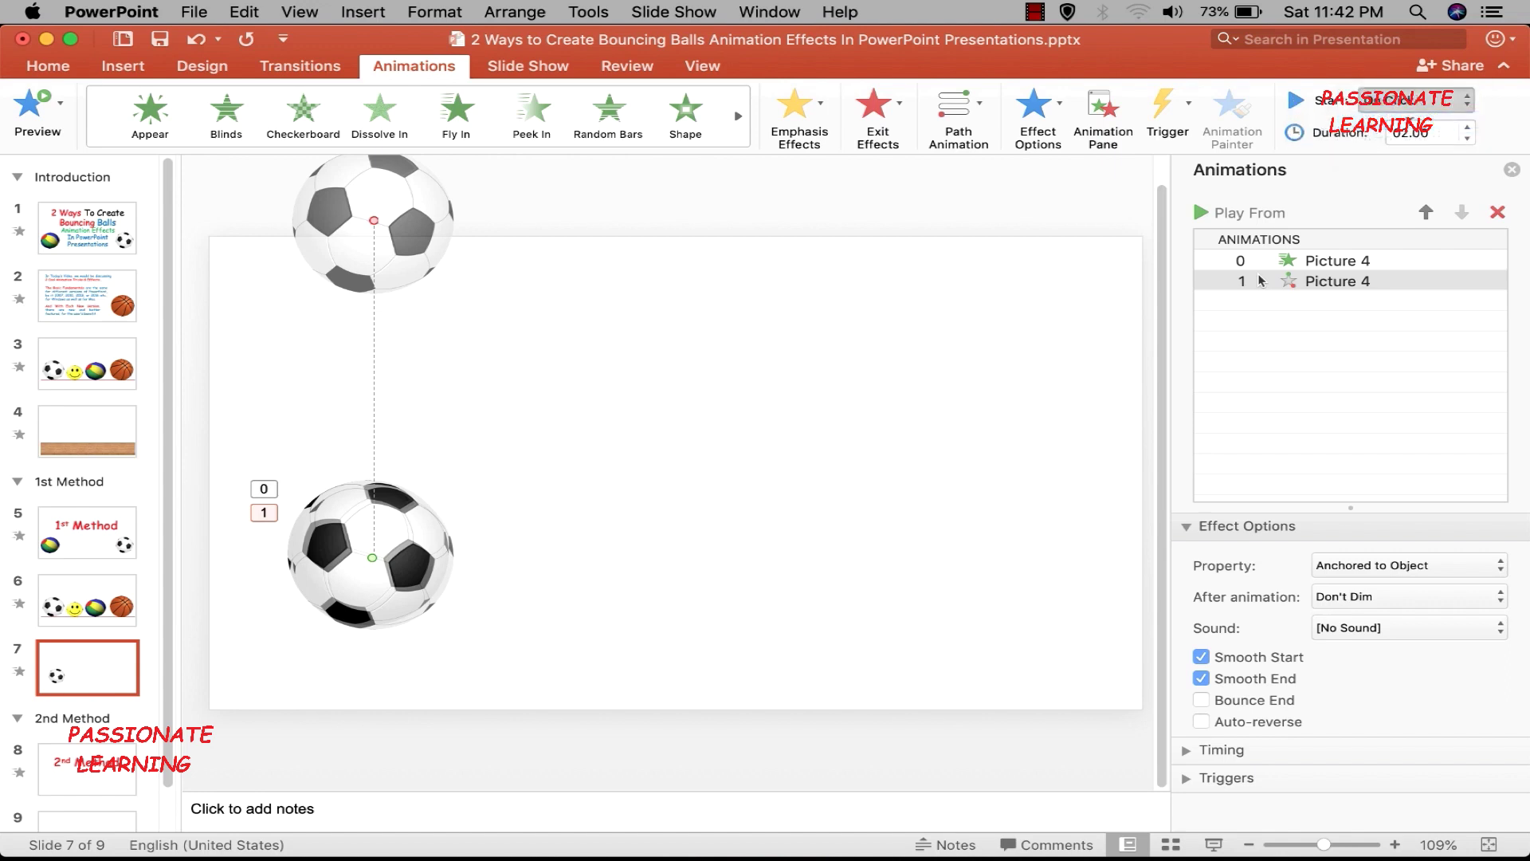
left_click(1468, 140)
left_click(1468, 139)
left_click(1469, 139)
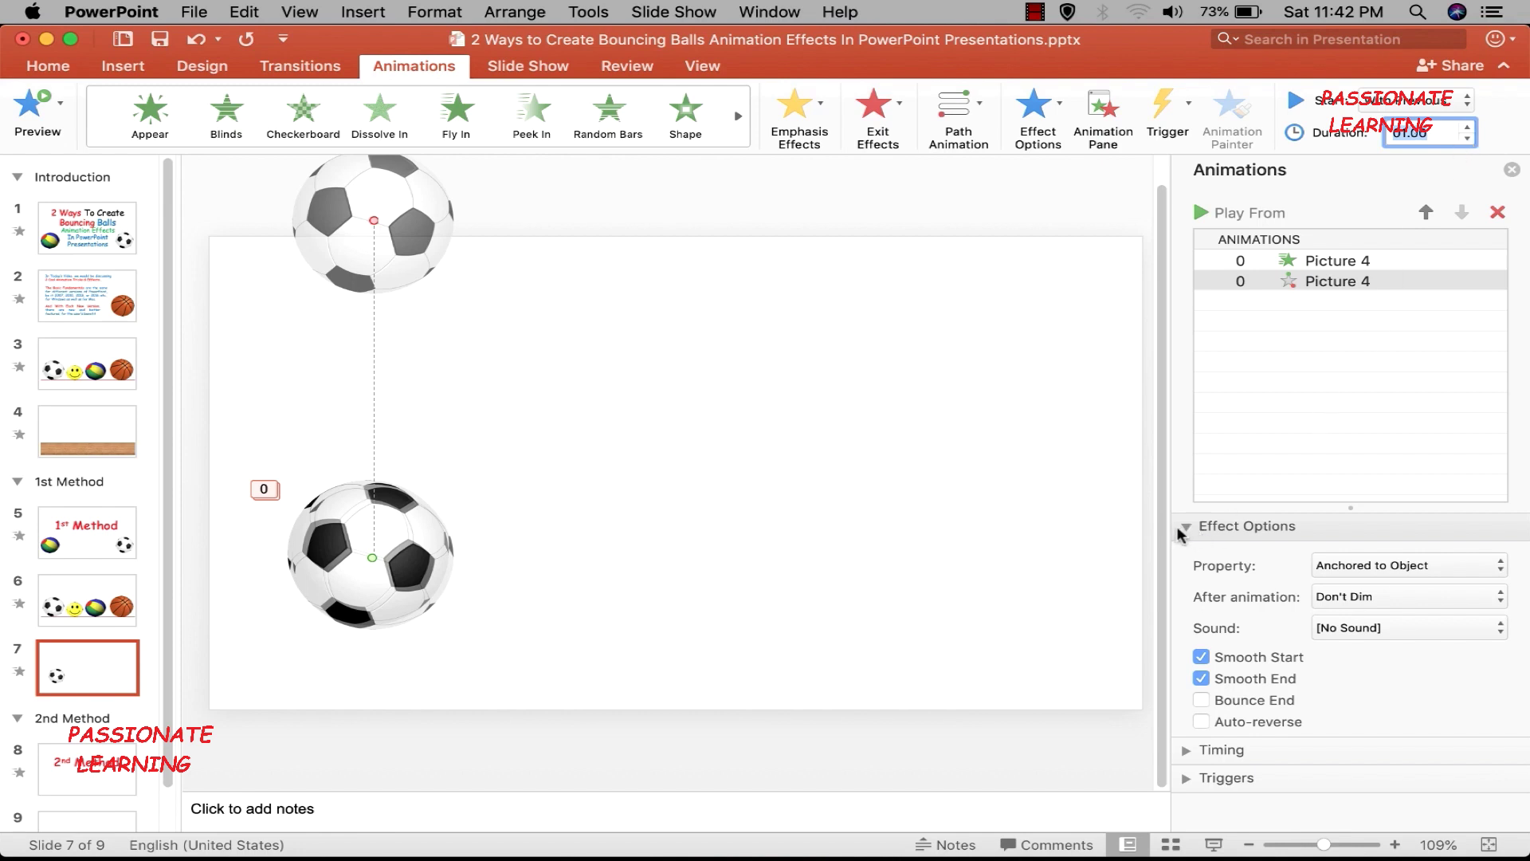
left_click(1203, 657)
left_click(1201, 722)
Step: Set the motion path's delay to 1 second and preview the ball's animation
left_click(1187, 750)
scroll(1339, 677, "down", 2)
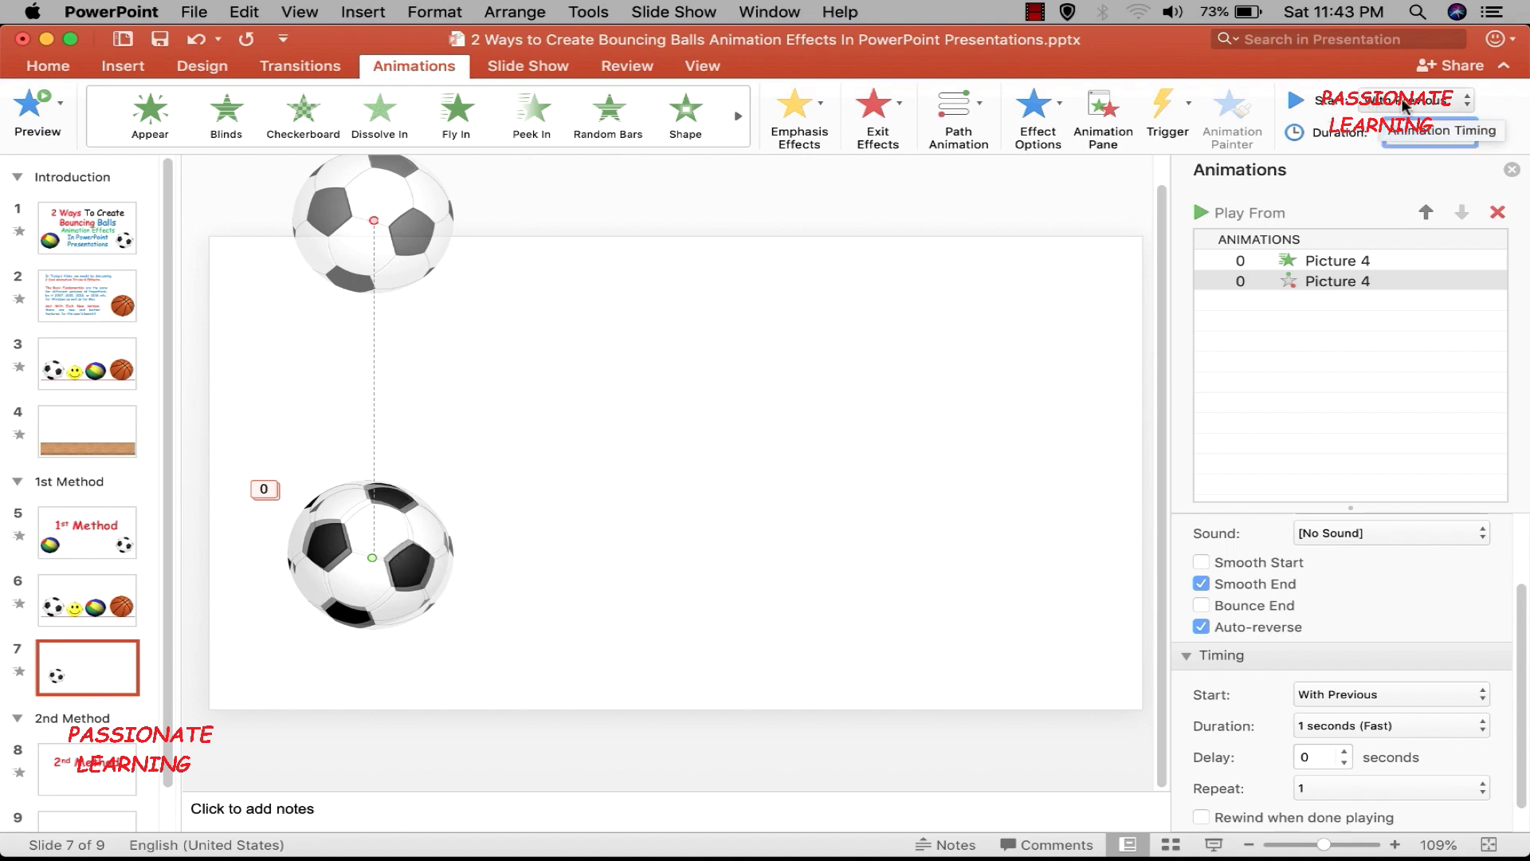
left_click(1346, 753)
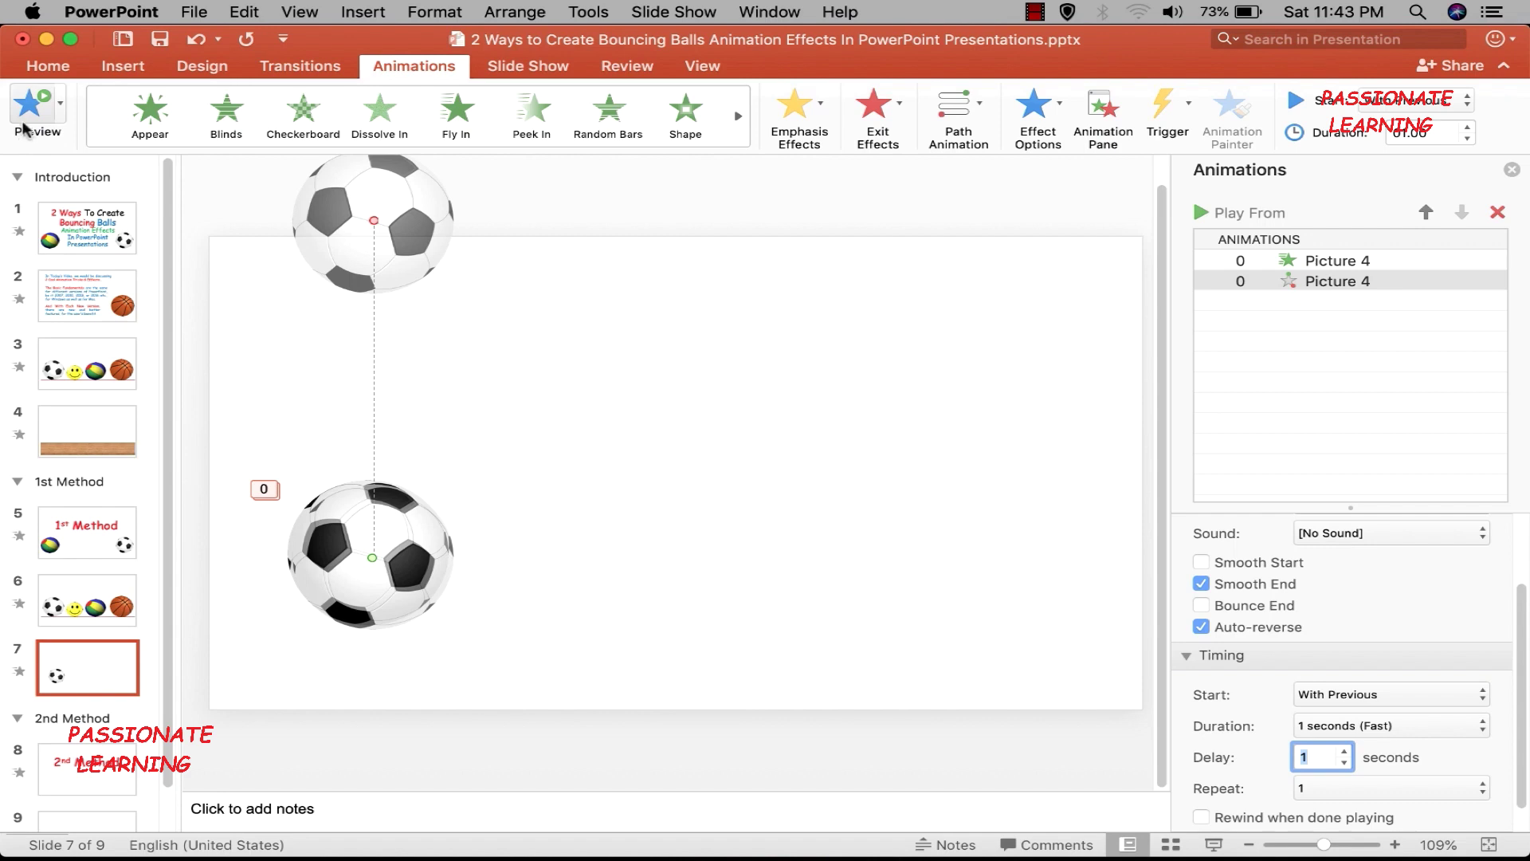
left_click(26, 106)
Step: Add a second, shorter straight motion path from the ball's centre up to the slide's upper part
left_click(420, 550)
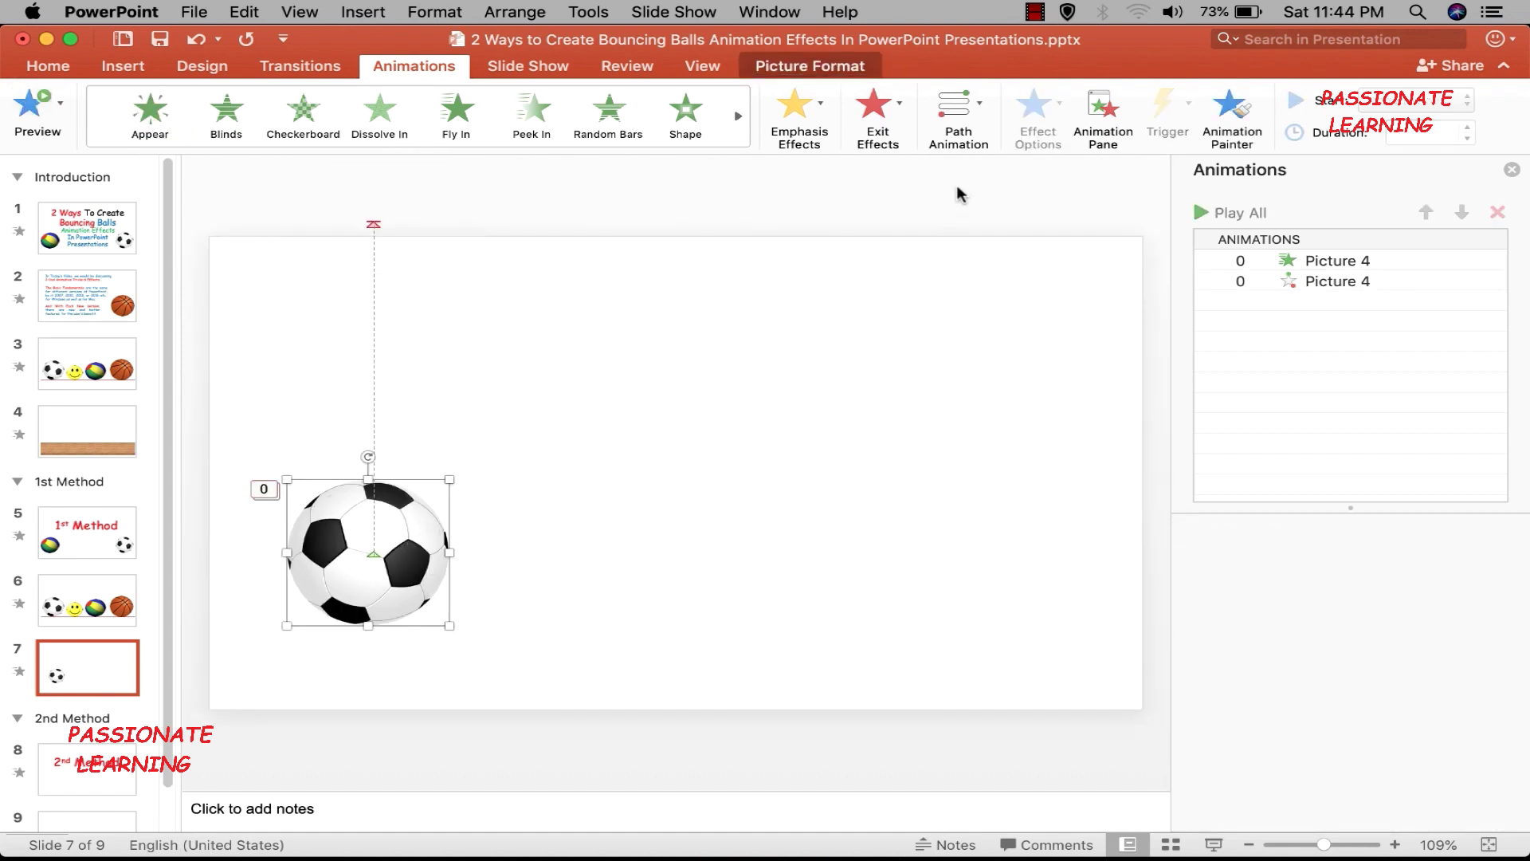
left_click(977, 127)
left_click(1123, 188)
left_click_drag(373, 550, 375, 327)
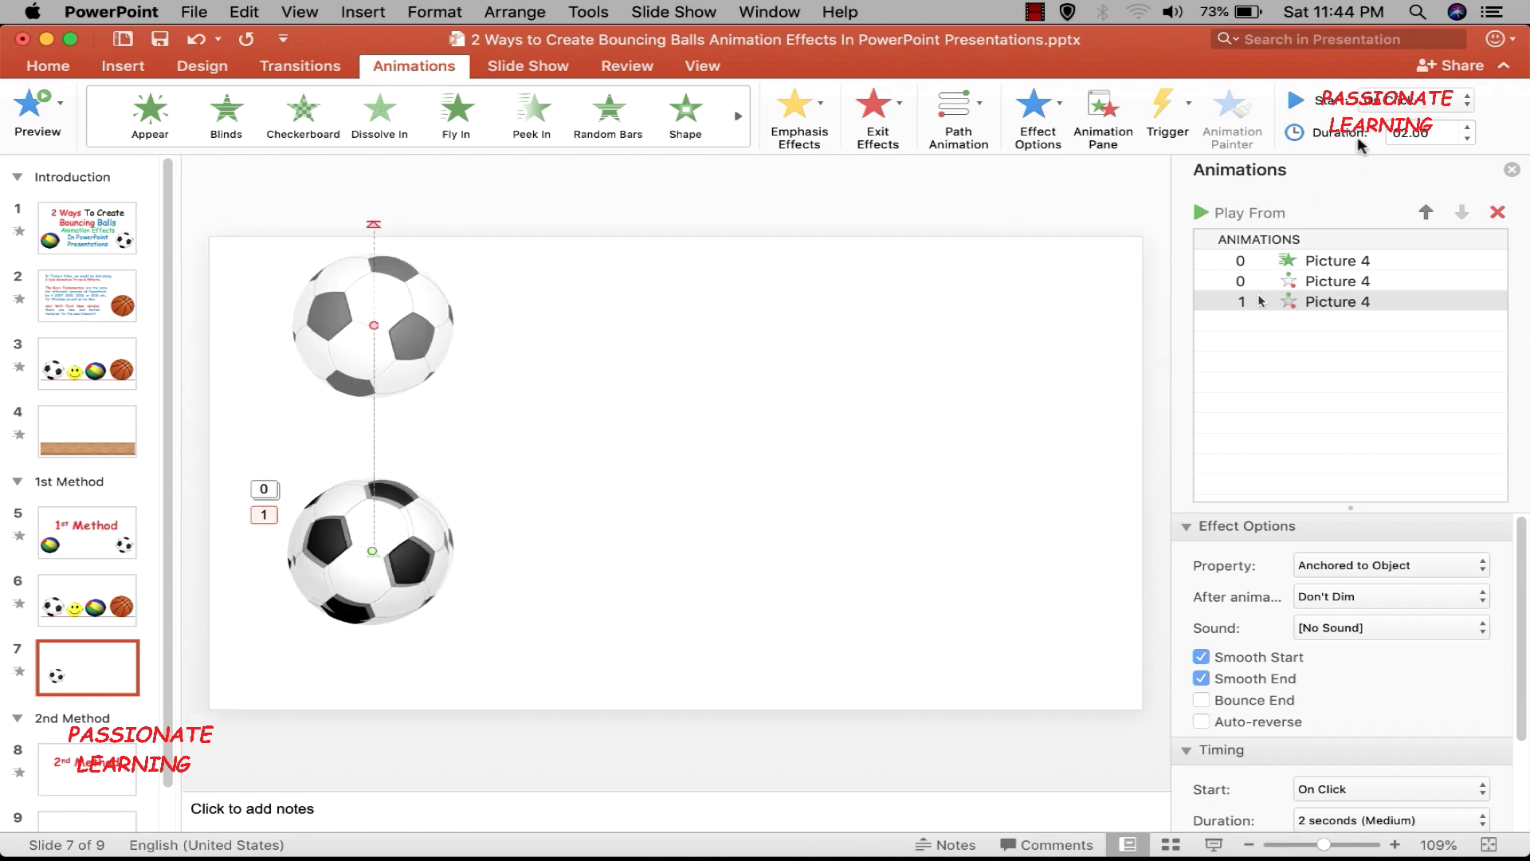
Step: Set the second motion path to start With Previous for 1 second, with Smooth Start off and Auto-reverse on
left_click(1471, 103)
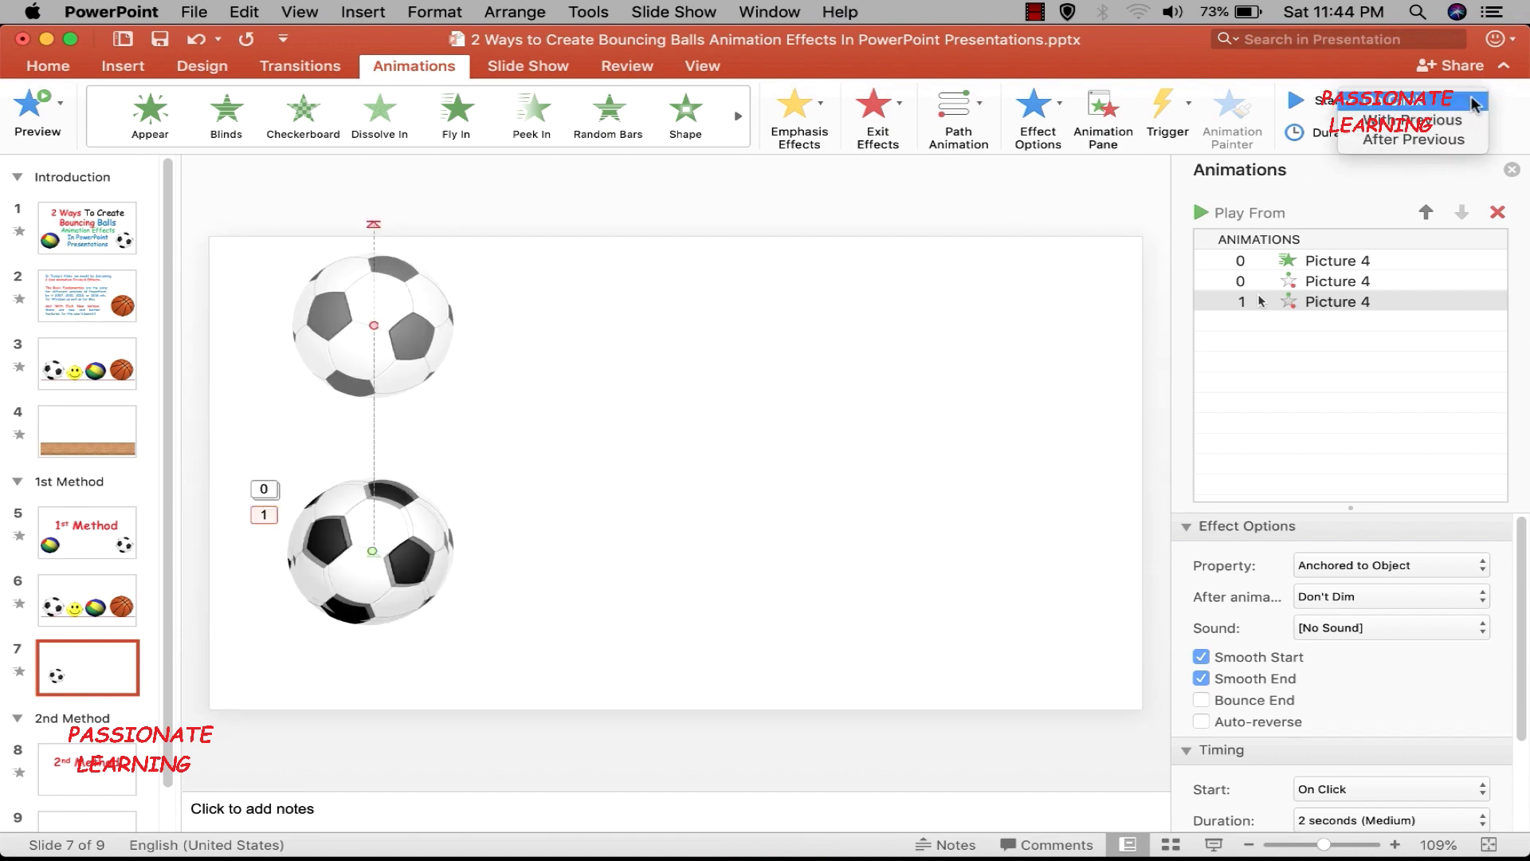
left_click(1470, 120)
left_click(1468, 138)
left_click(1469, 139)
left_click(1469, 139)
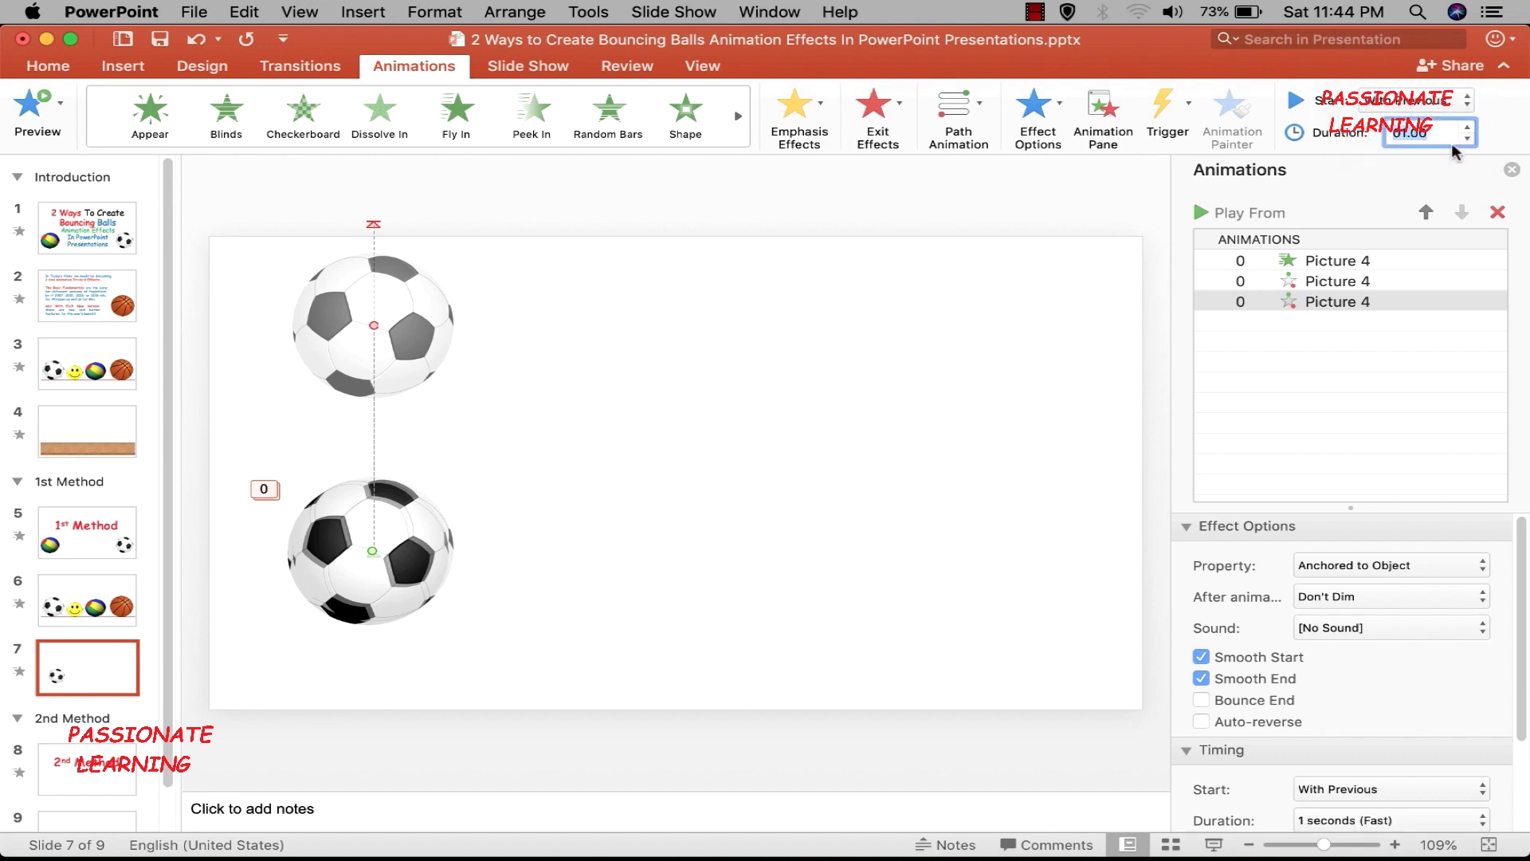
left_click(1199, 658)
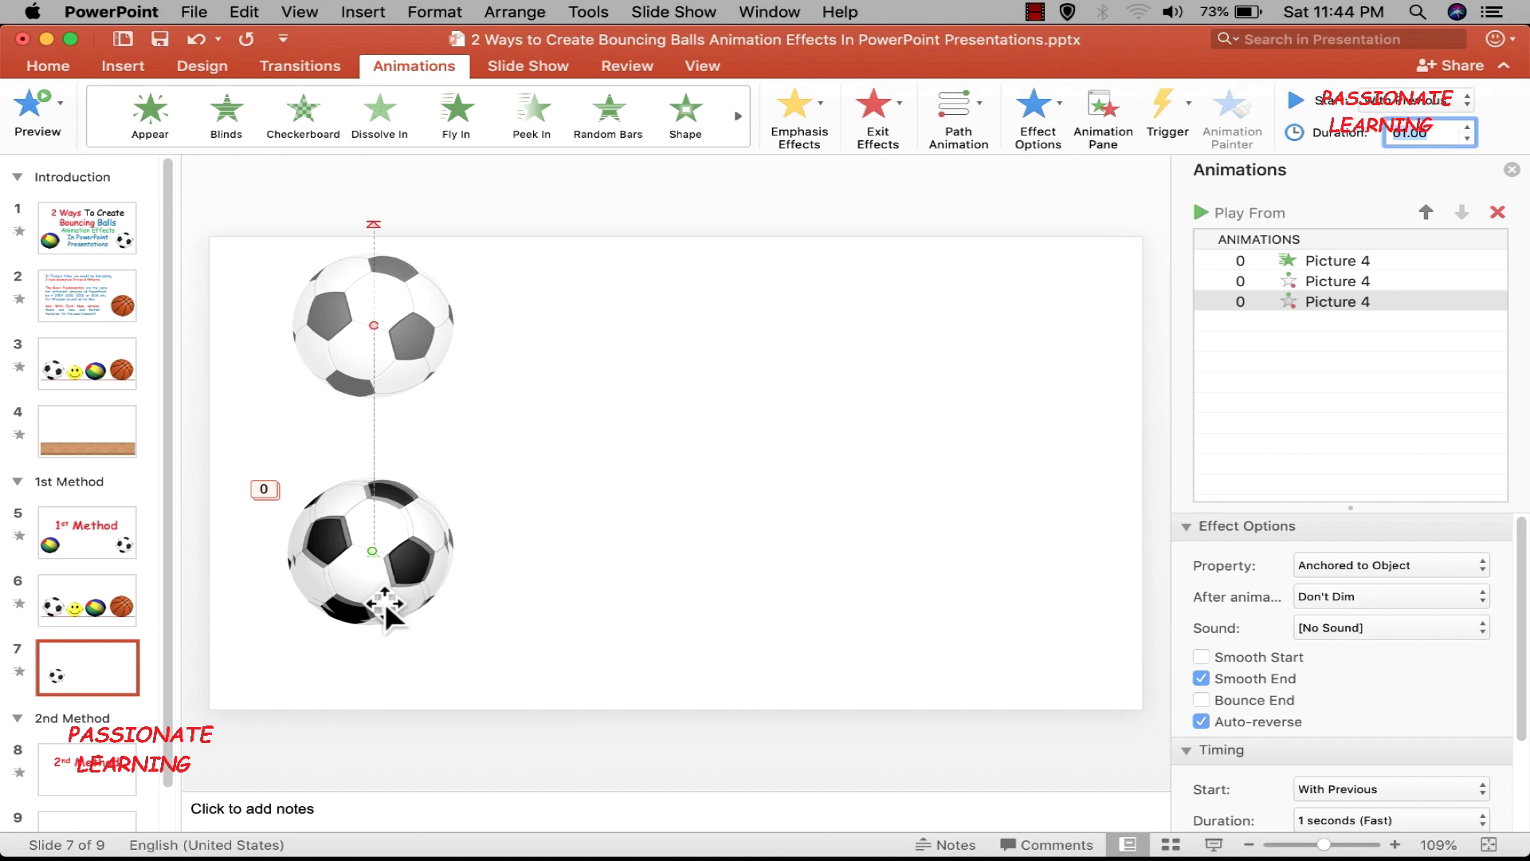
Step: Set the second motion path's delay to 3 seconds and preview the ball's animation
scroll(1403, 672, "down", 3)
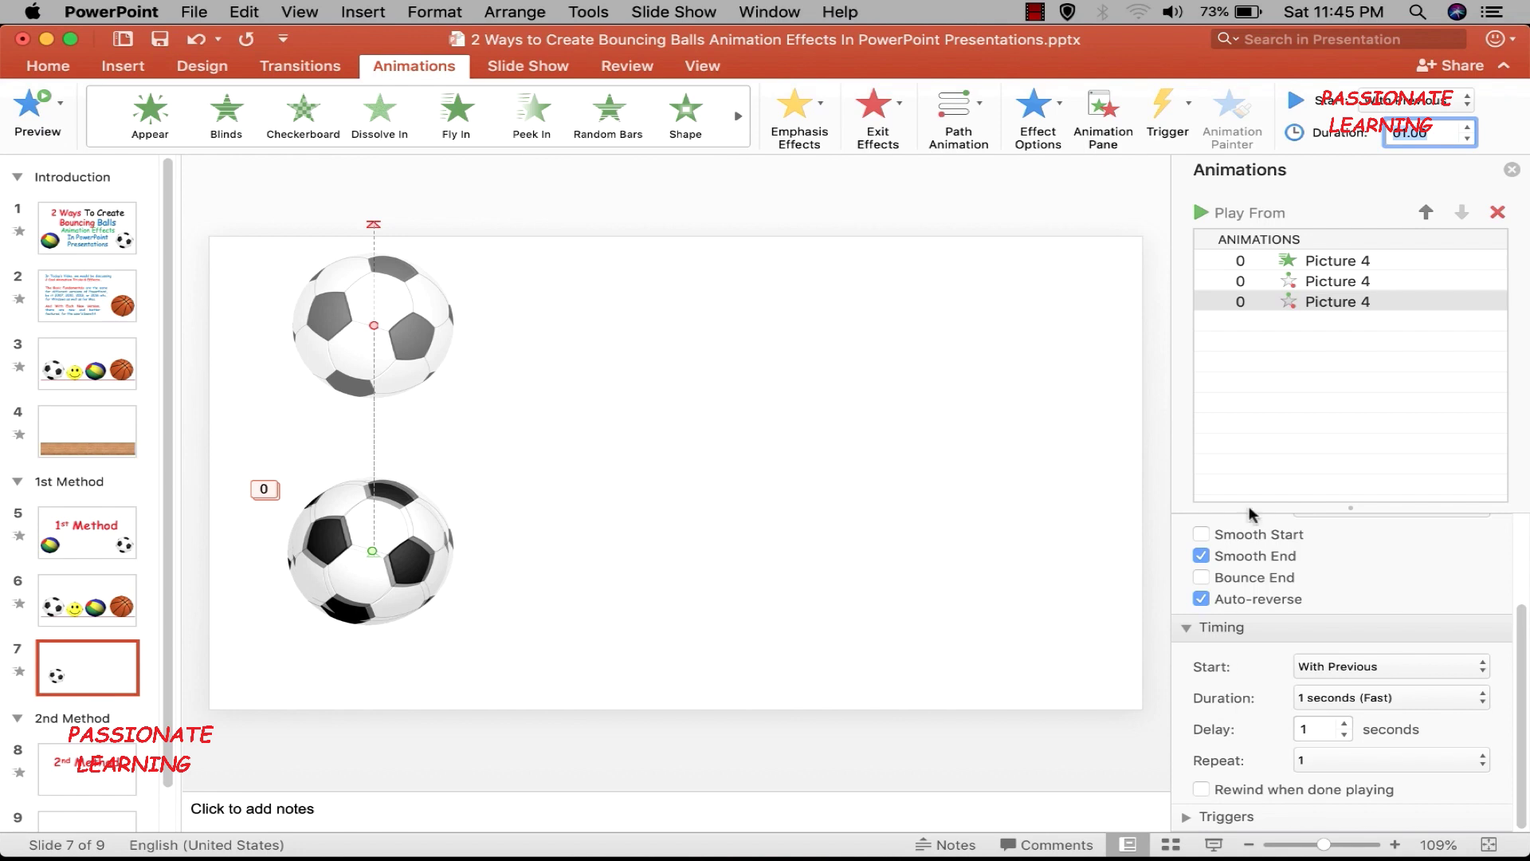
left_click(1345, 723)
left_click(1345, 721)
left_click(1345, 723)
left_click(1345, 723)
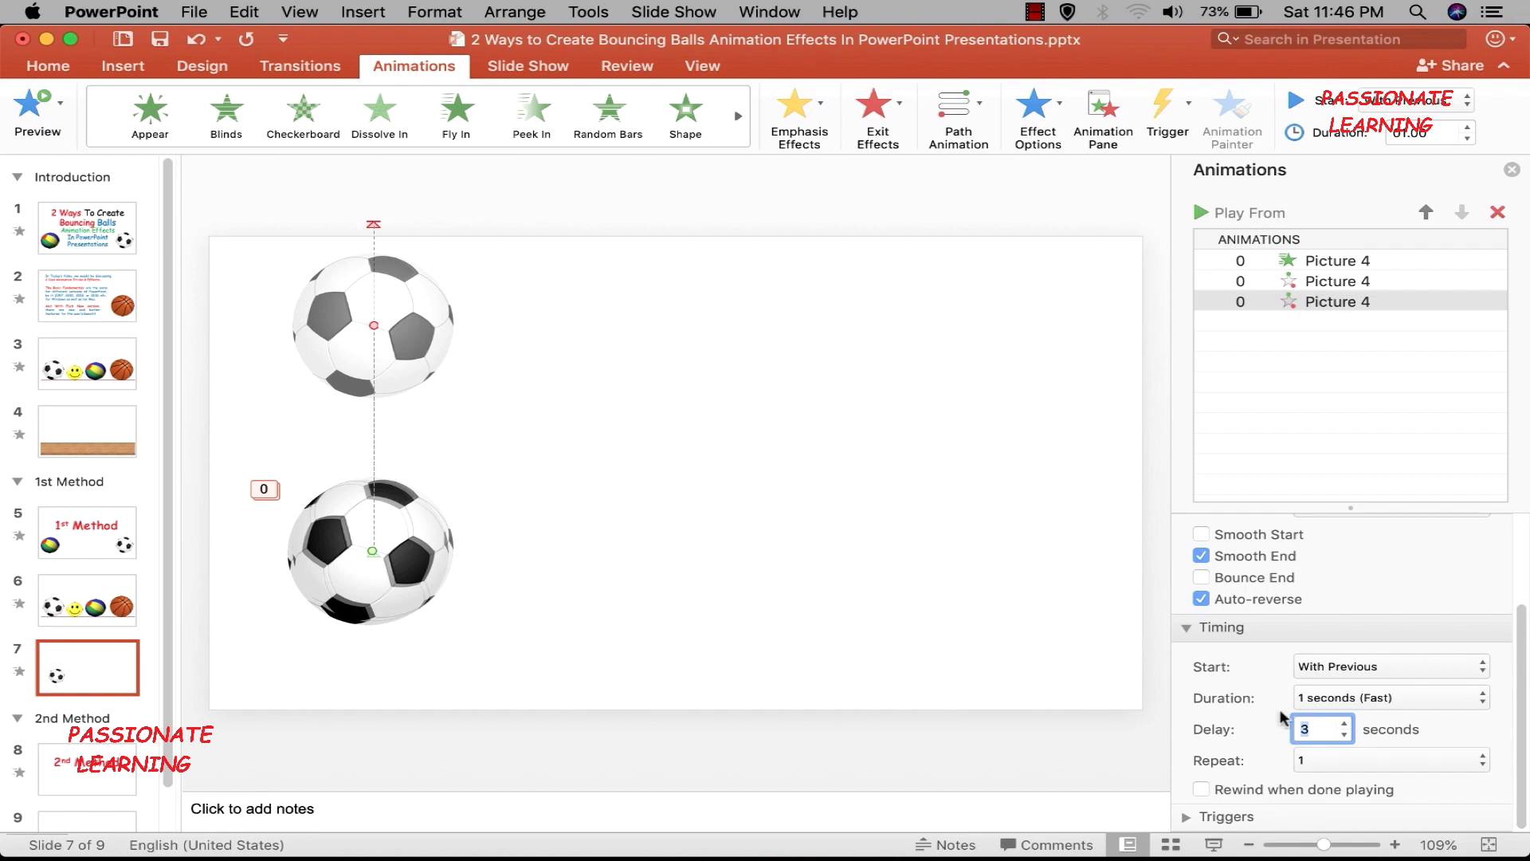
left_click(31, 115)
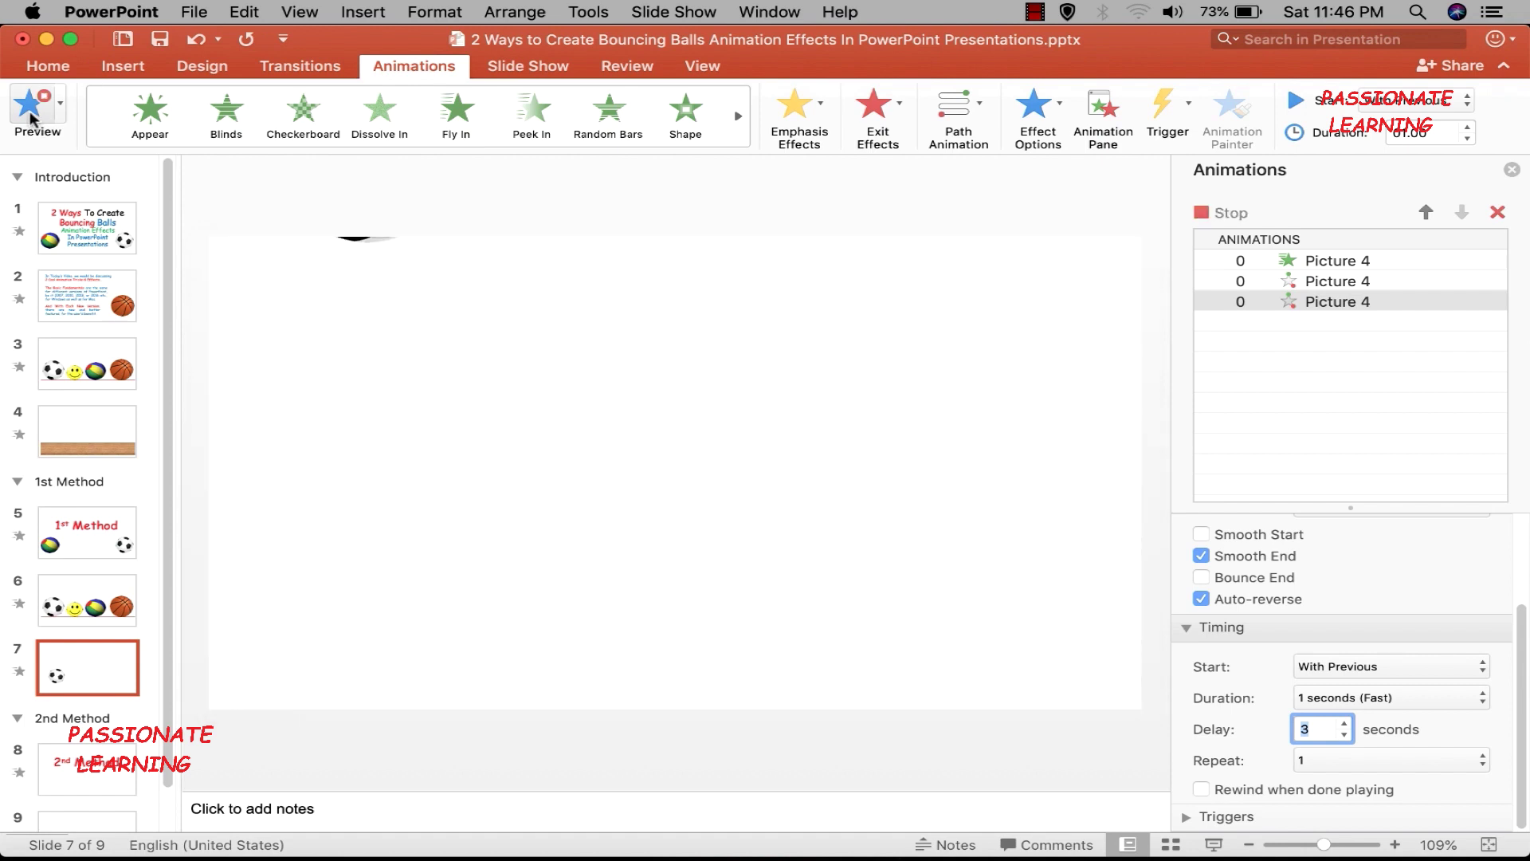
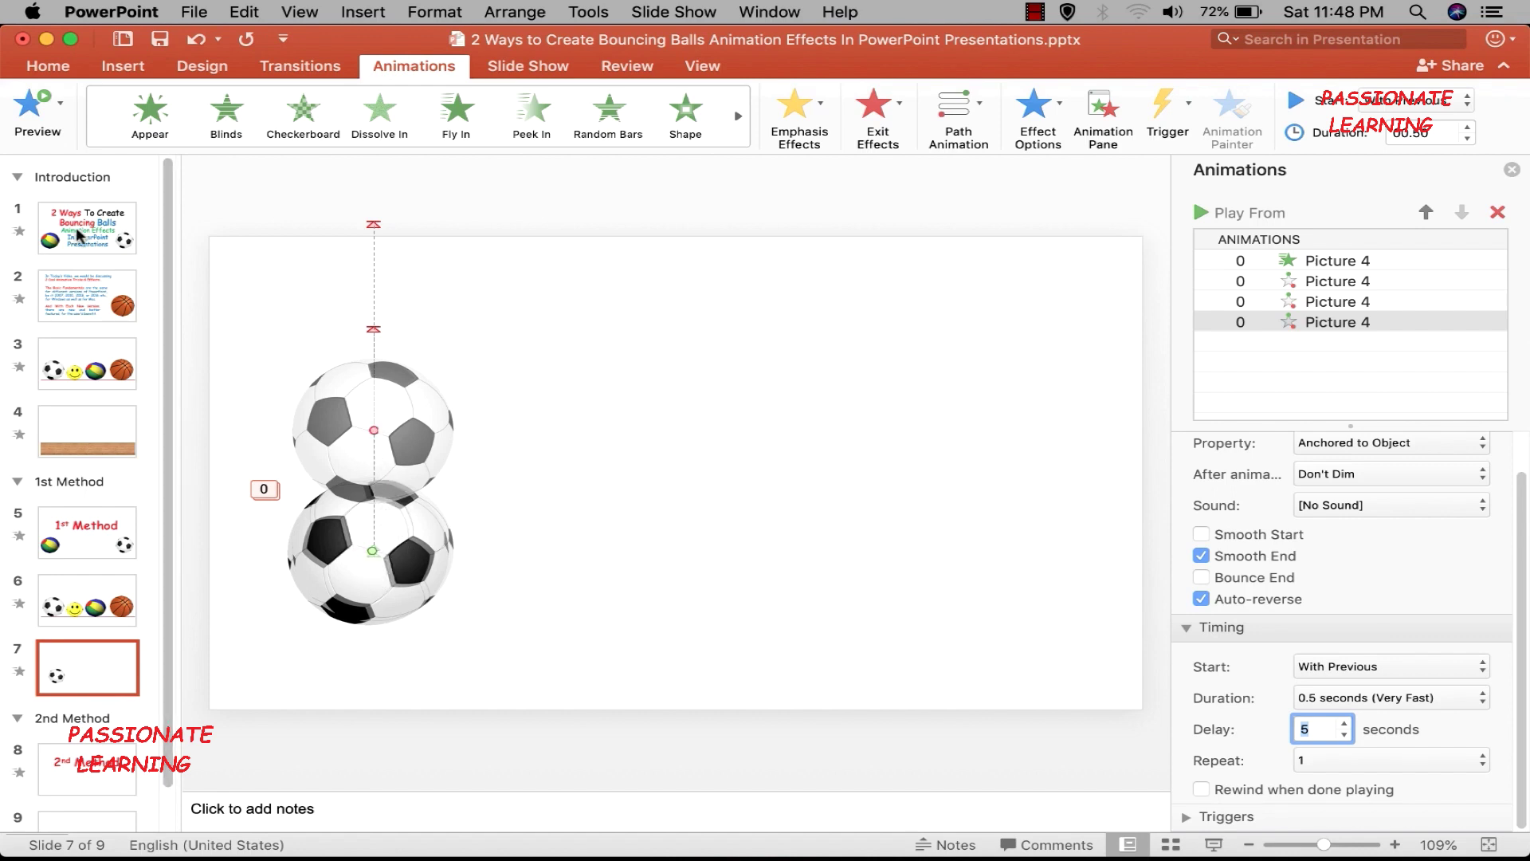
Step: Preview the ball's complete bounce animation, and play the slide show from the current slide
left_click(33, 118)
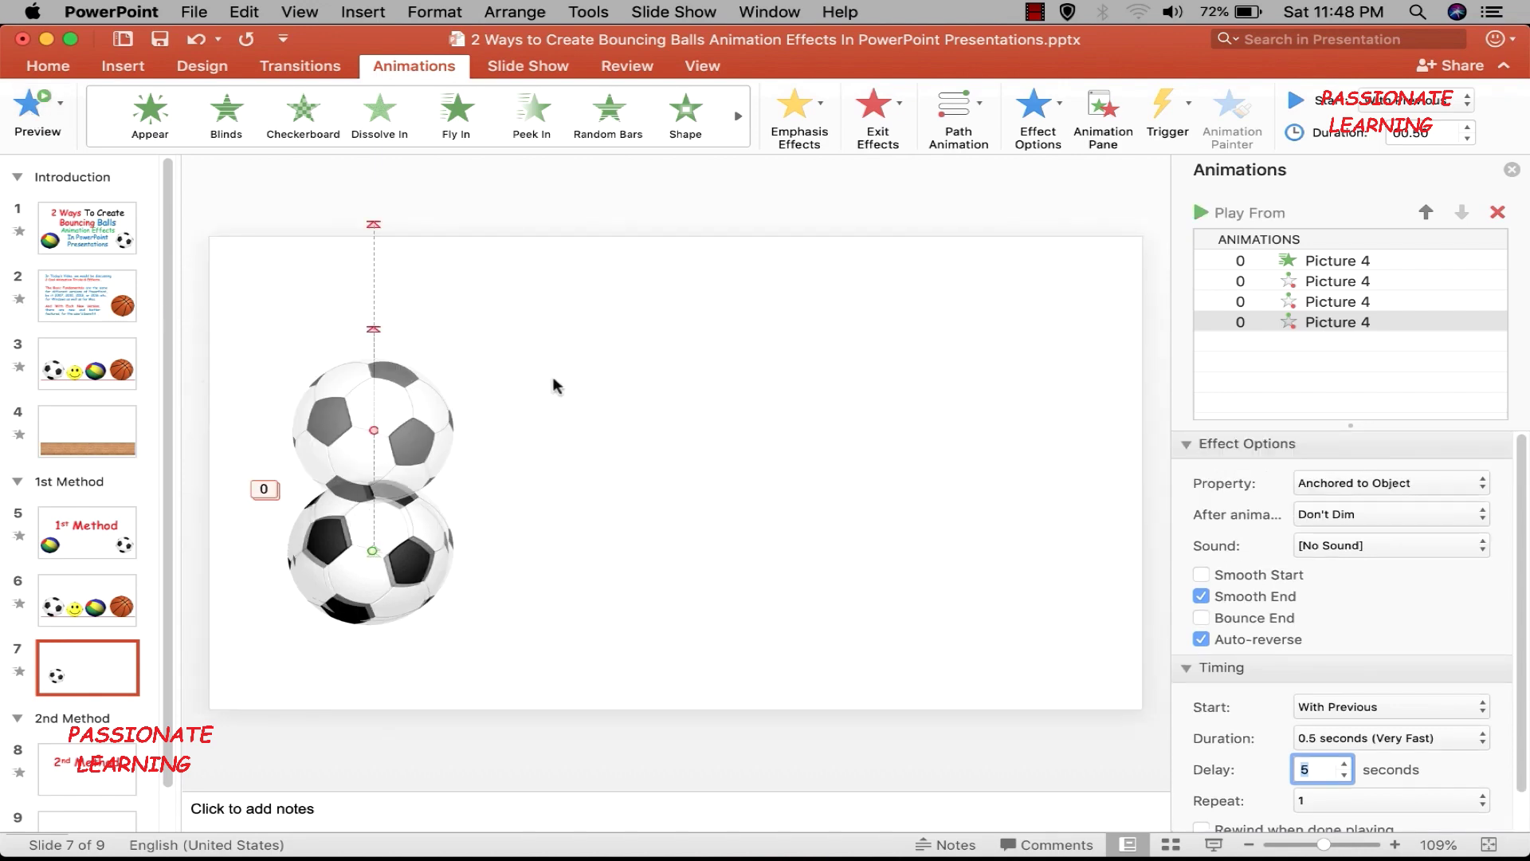
left_click(528, 66)
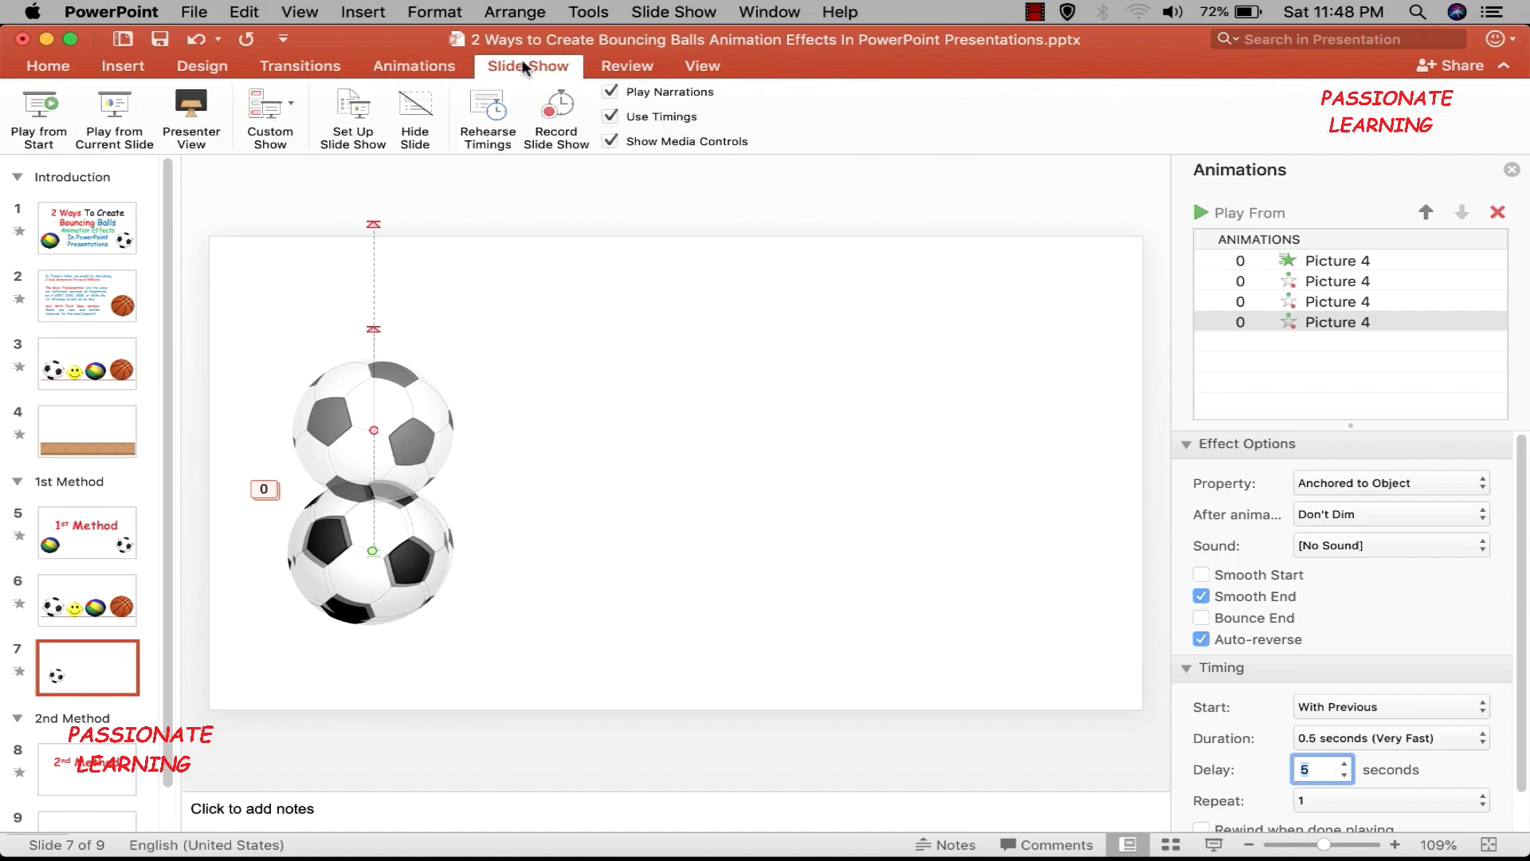
left_click(109, 109)
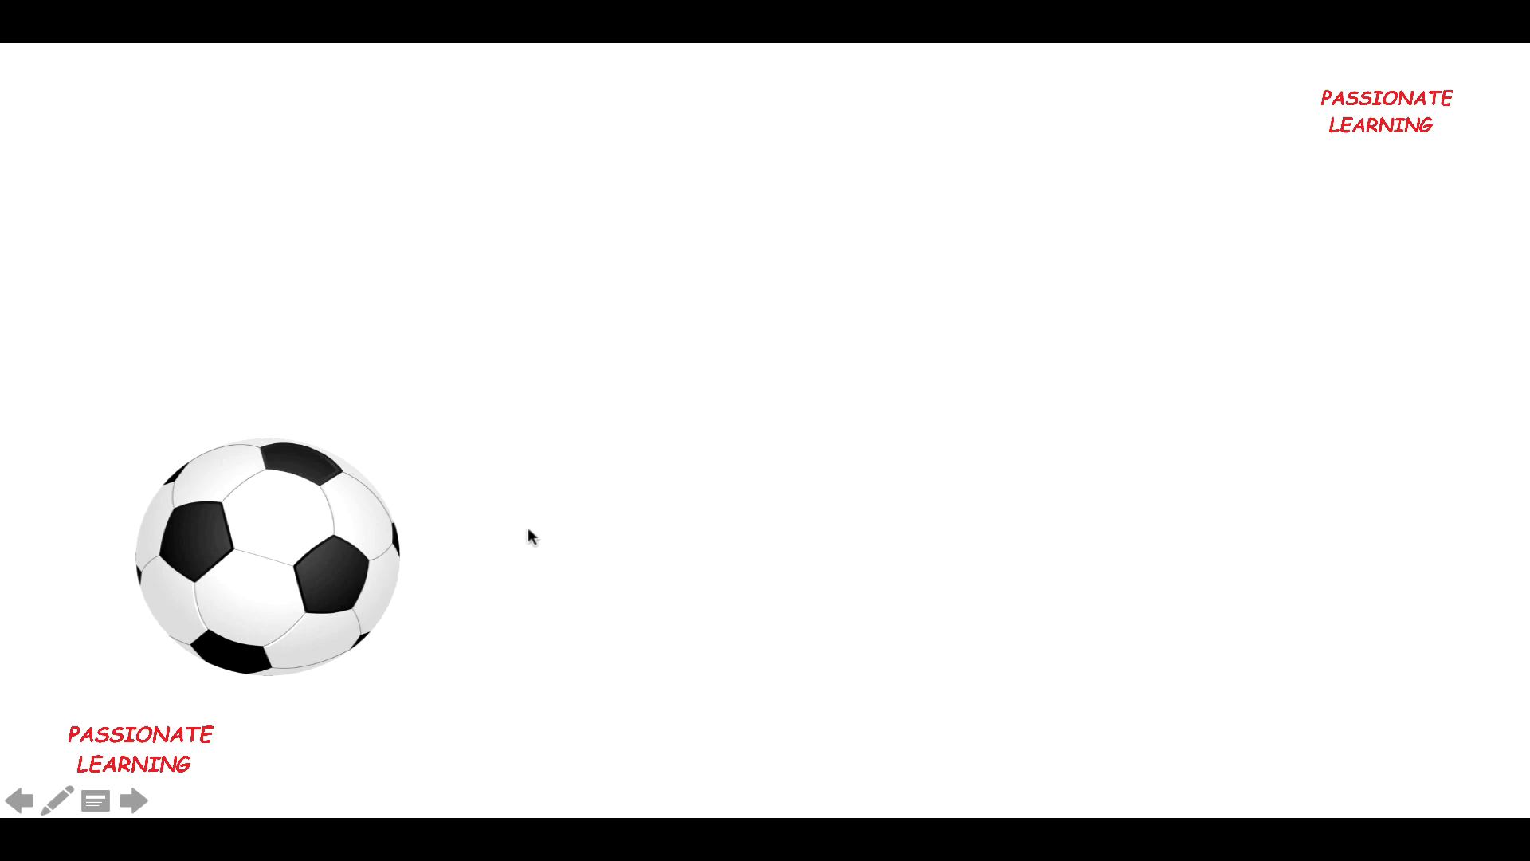
key("Escape")
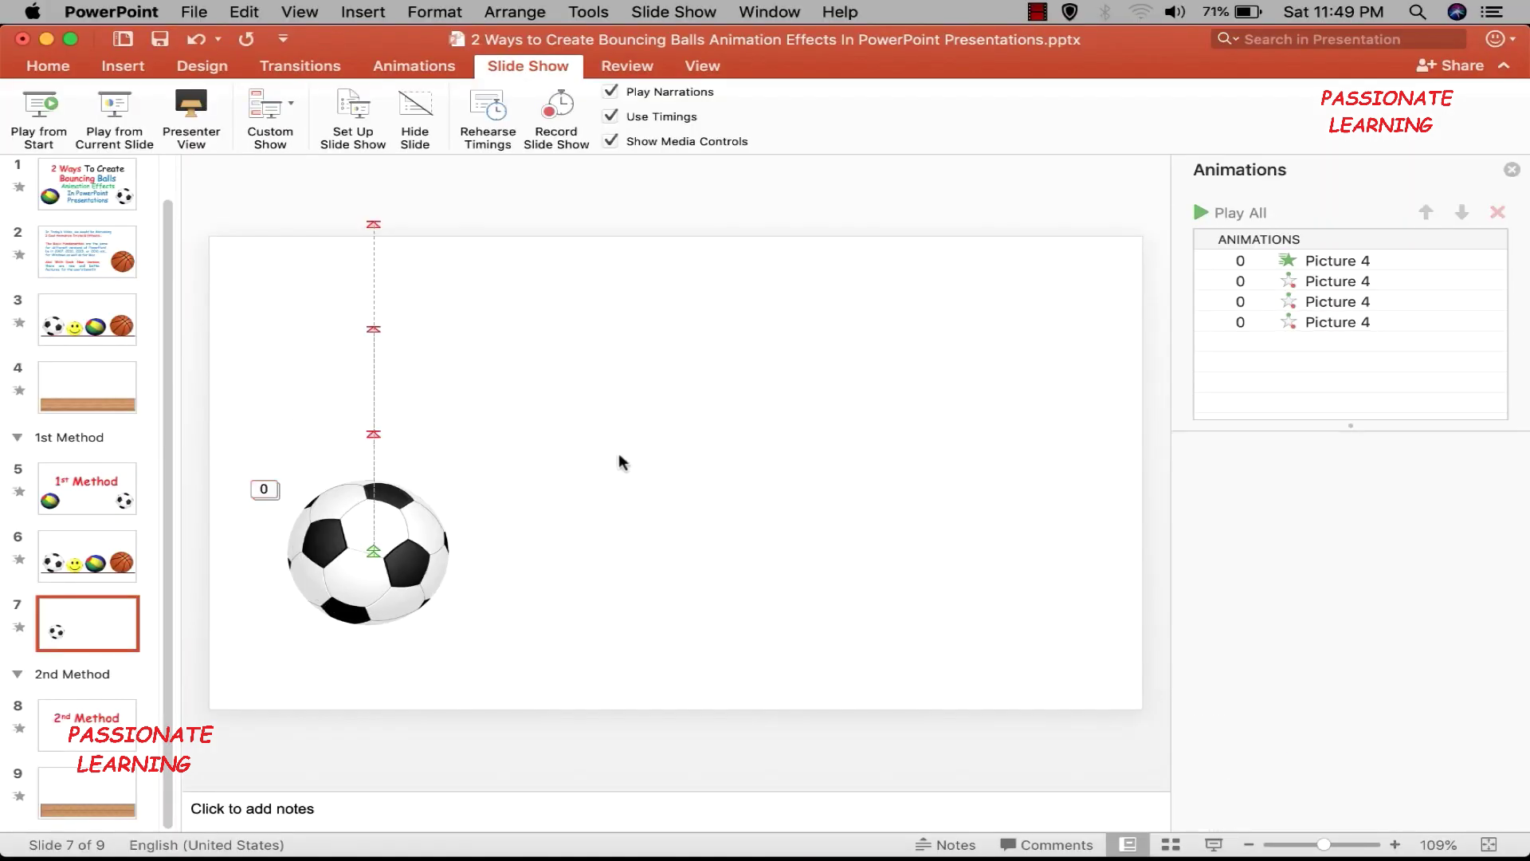
Step: Go to slide 3 with the row of four balls
left_click(130, 315)
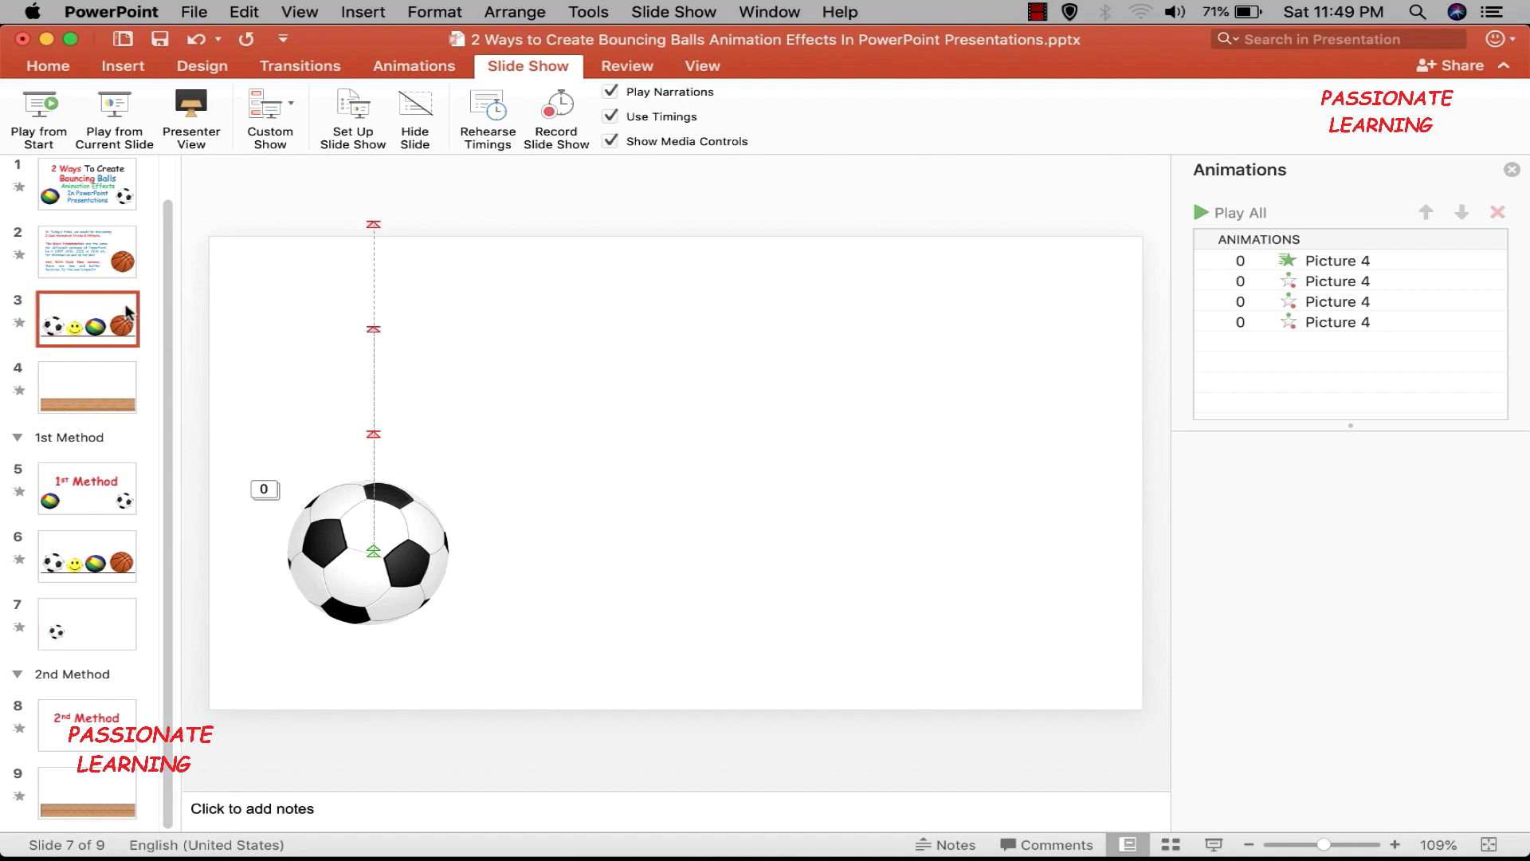